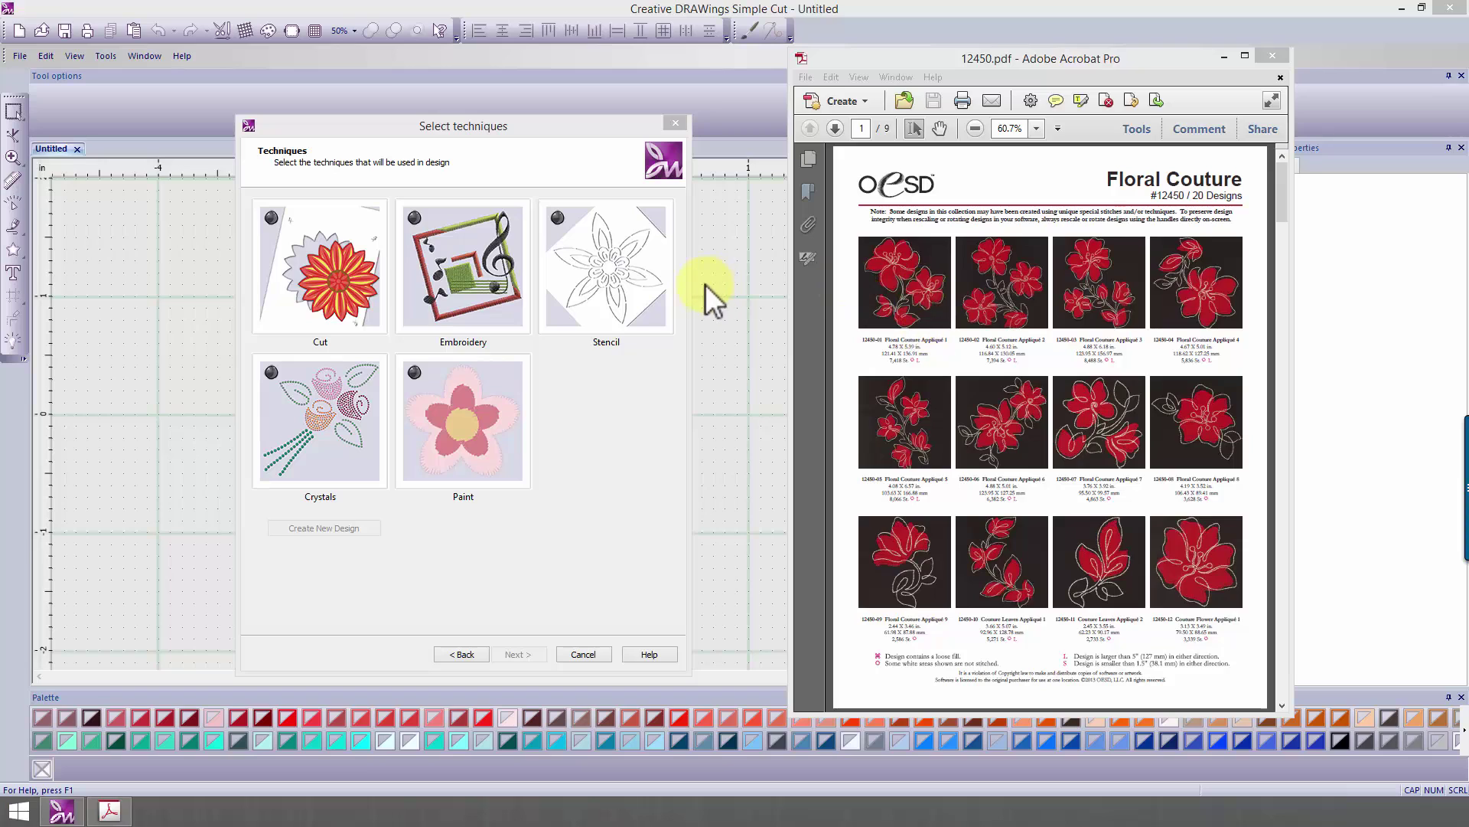
# Enable the Cut and Embroidery techniques for the new design and choose a purple fabric
pyautogui.click(711, 285)
pyautogui.moveTo(550, 130); pyautogui.dragTo(801, 108)
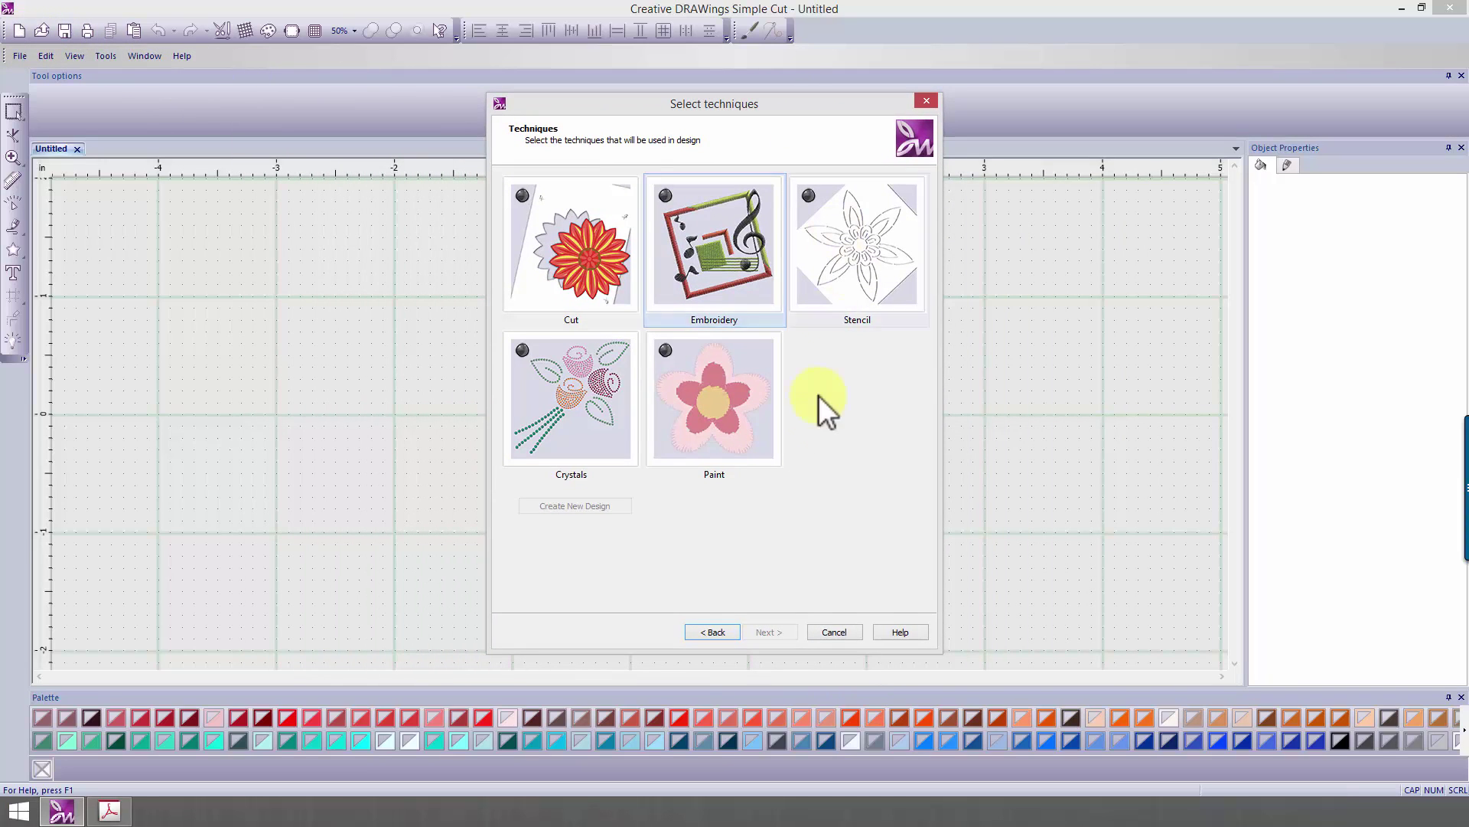
pyautogui.click(521, 195)
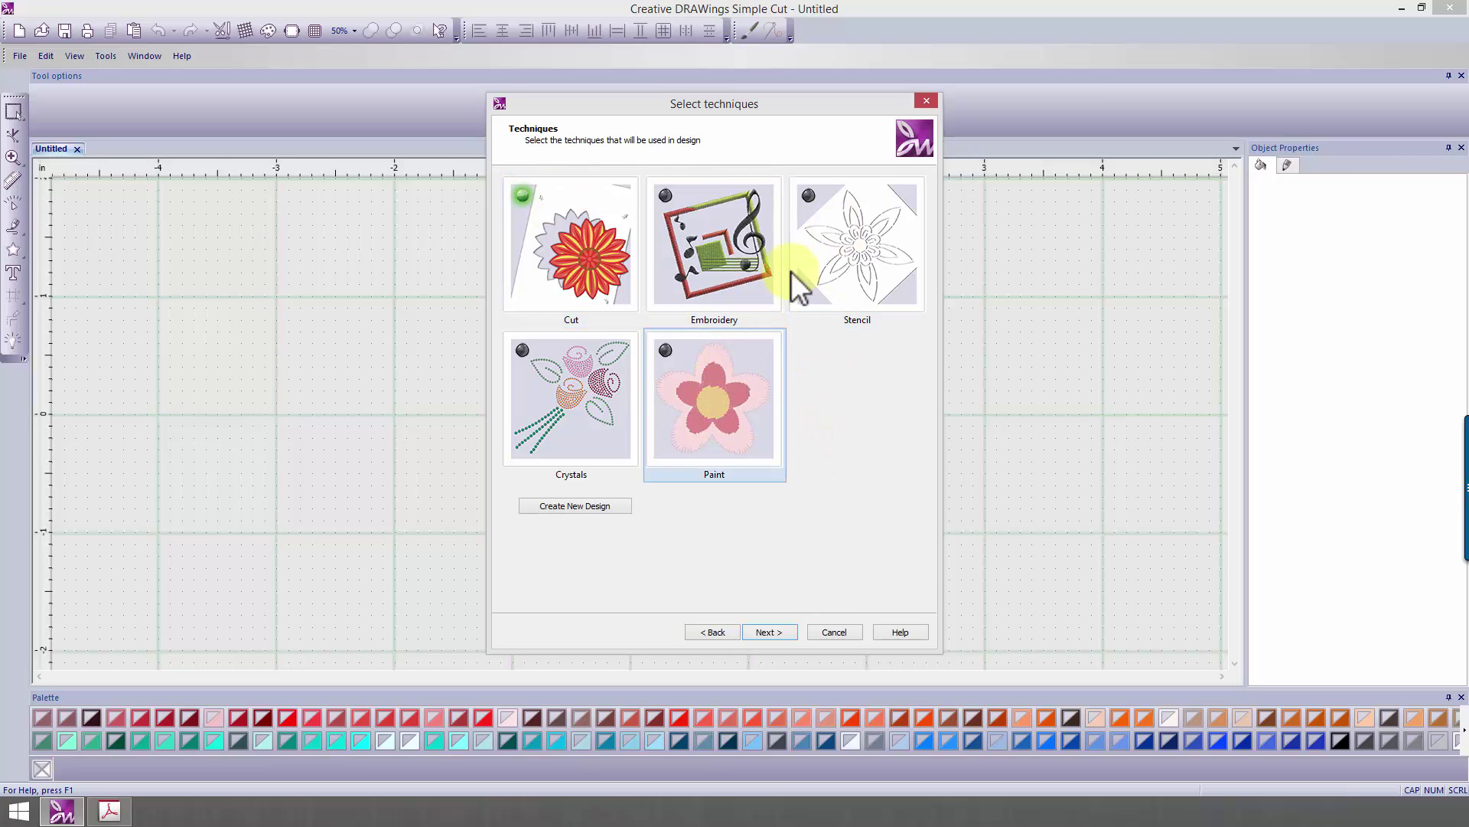
pyautogui.click(721, 238)
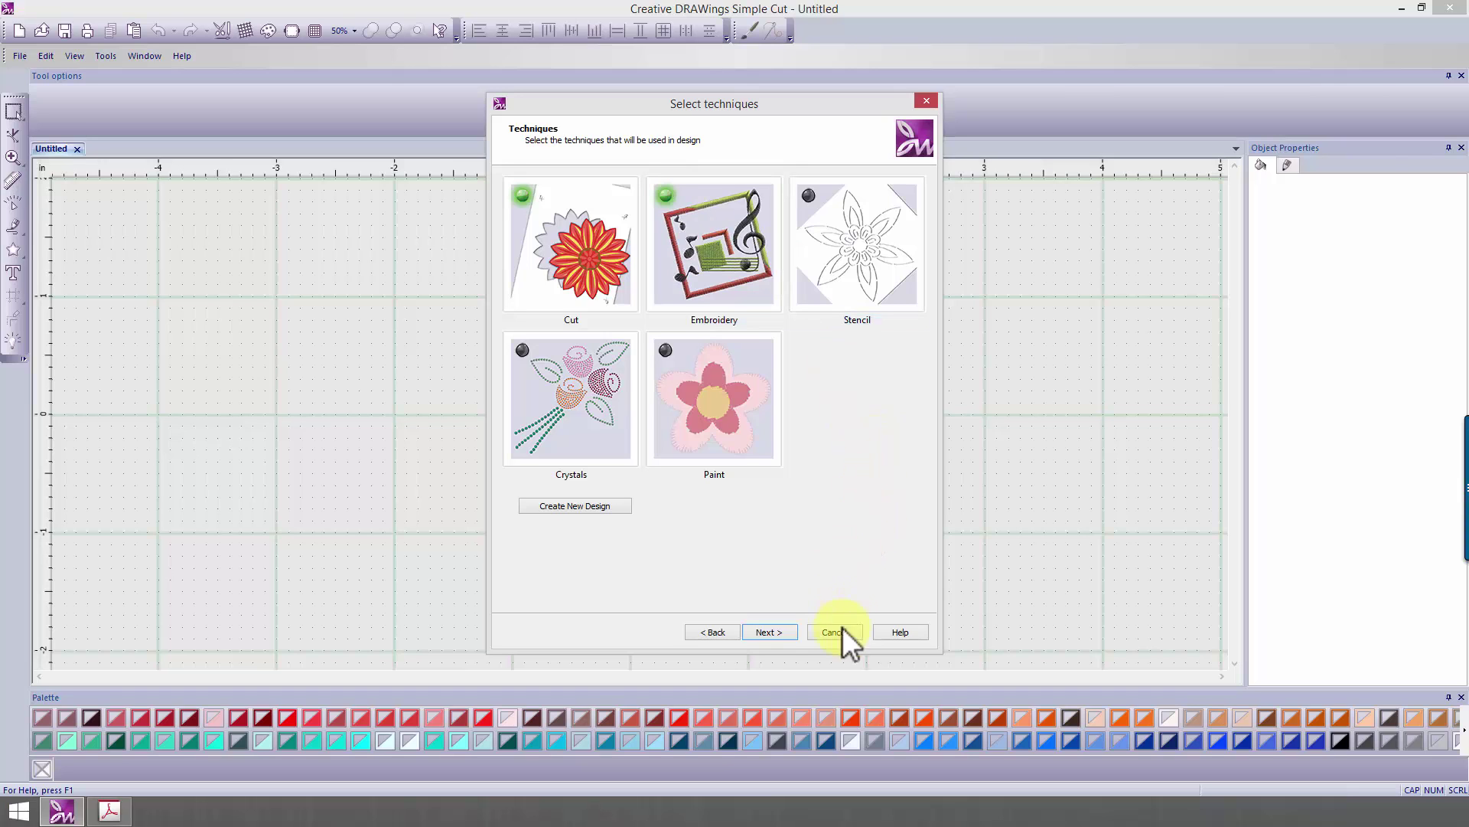
pyautogui.click(768, 632)
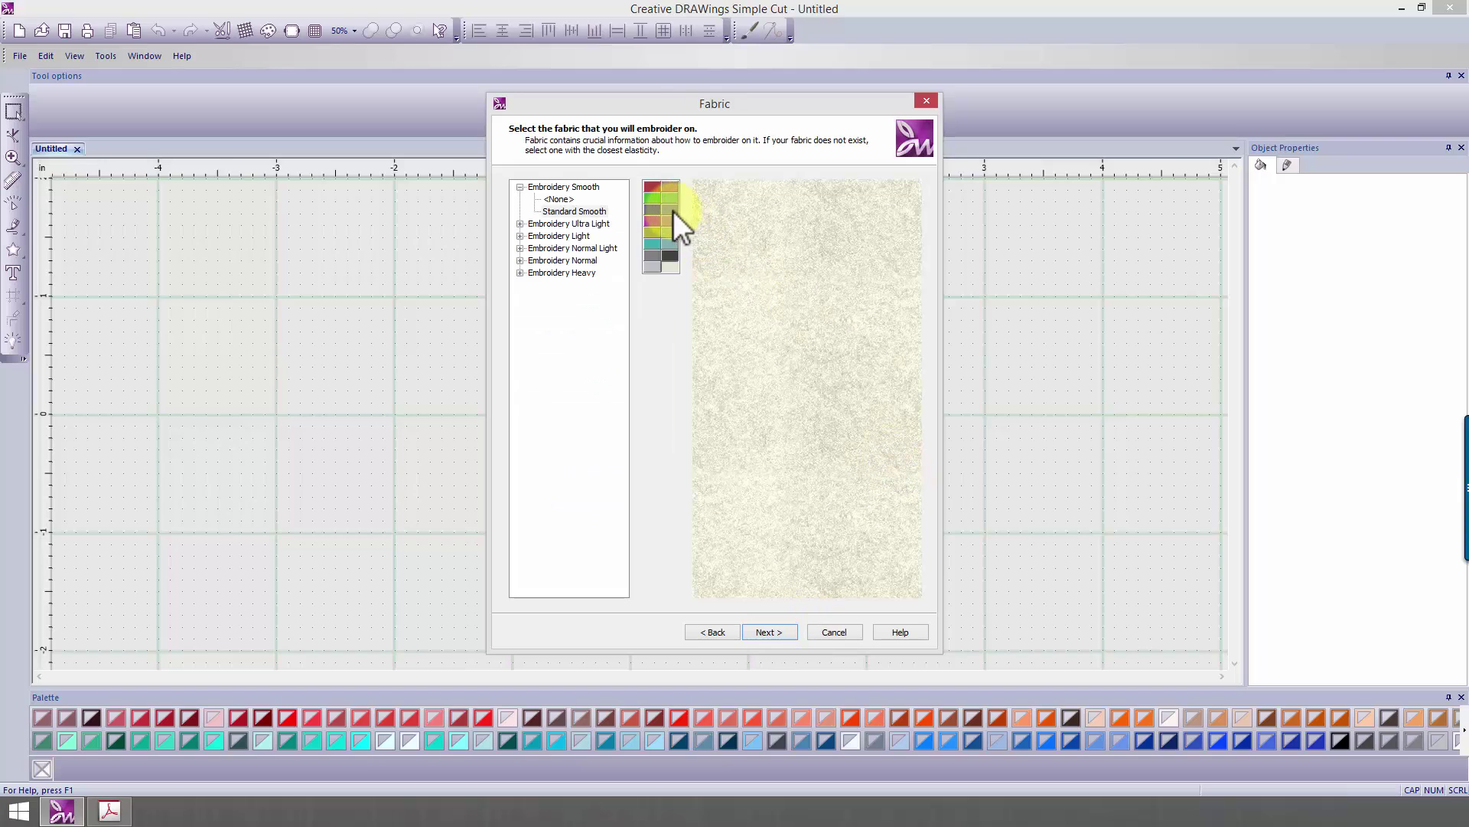
pyautogui.click(671, 209)
pyautogui.click(777, 633)
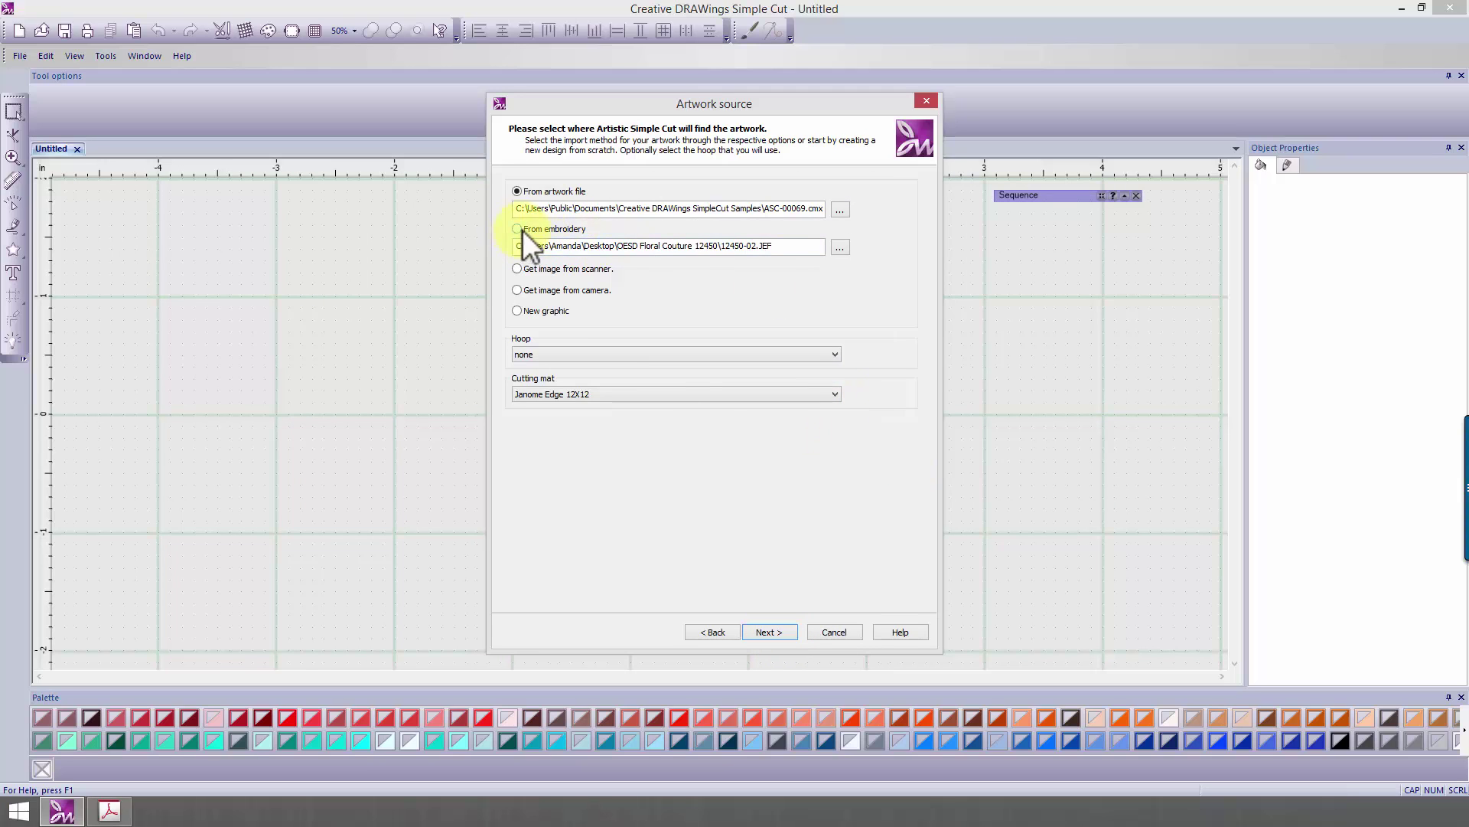
# Set the artwork source to an embroidery file and browse the OESD Floral Couture 12450 folder
pyautogui.click(518, 230)
pyautogui.click(846, 249)
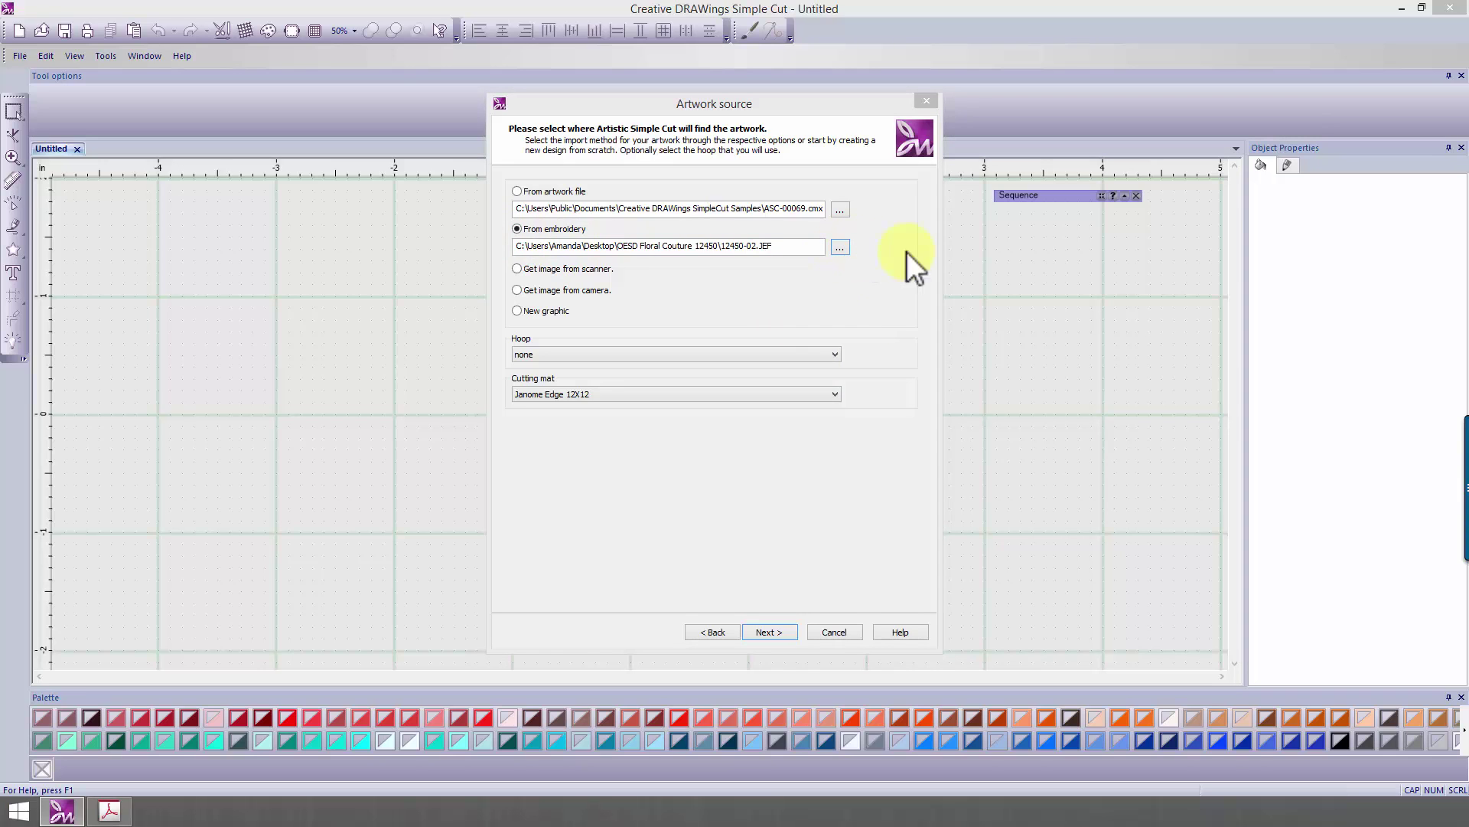
pyautogui.moveTo(866, 129); pyautogui.dragTo(1014, 136)
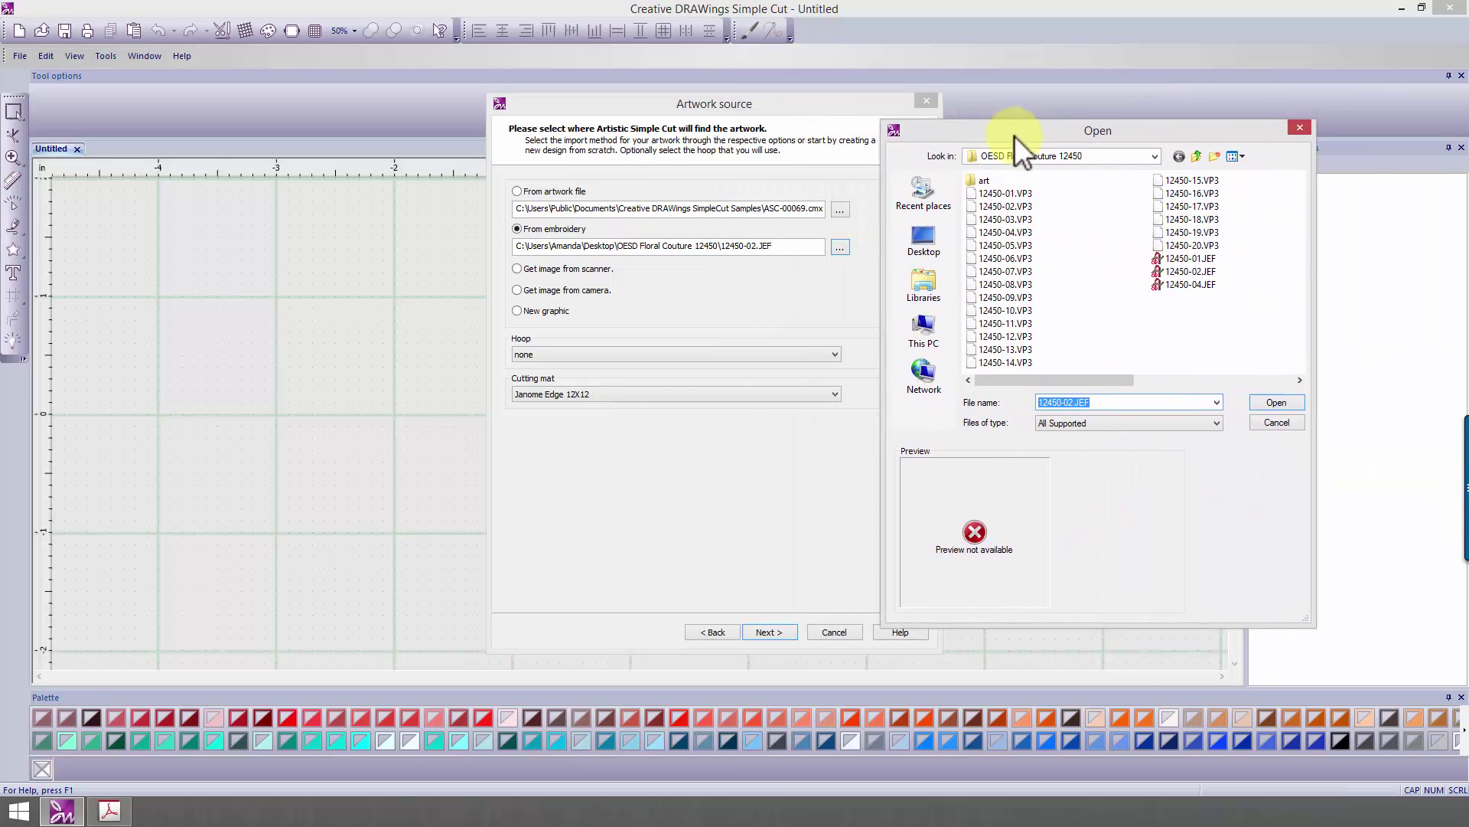
pyautogui.click(1177, 427)
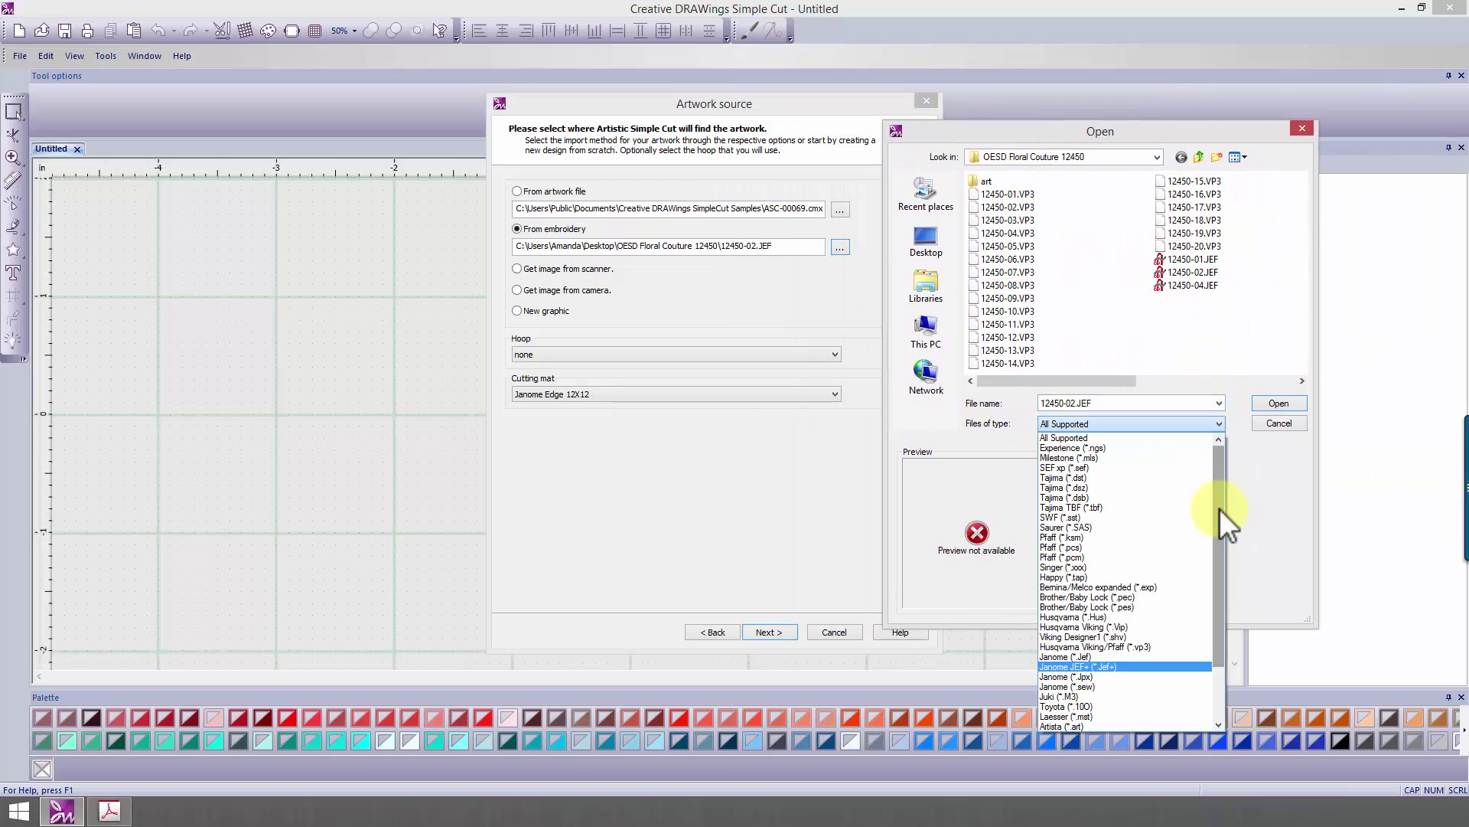
pyautogui.scroll(-2, 1221, 598)
pyautogui.moveTo(1222, 599); pyautogui.dragTo(1224, 478)
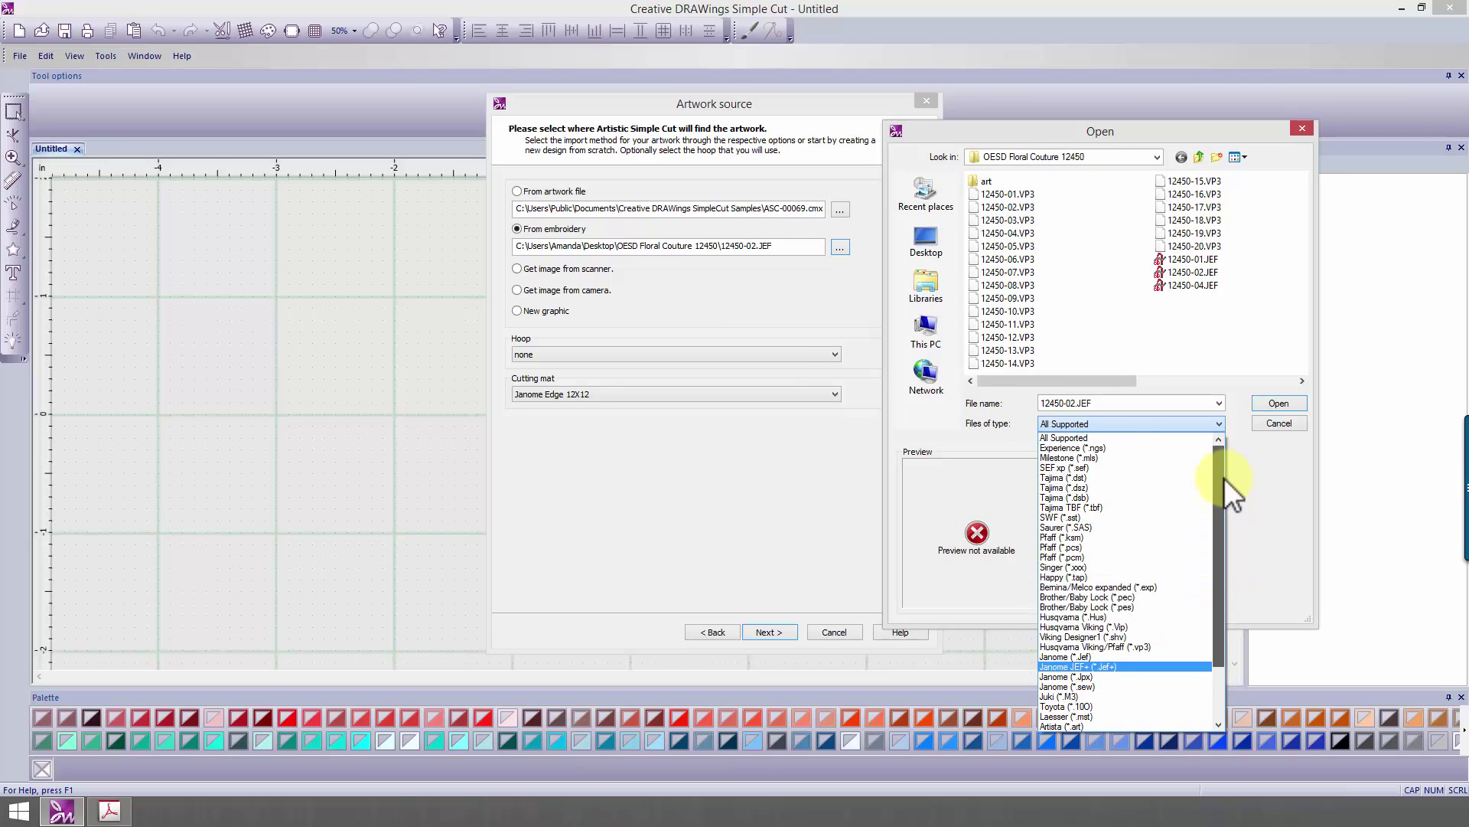
pyautogui.click(1292, 553)
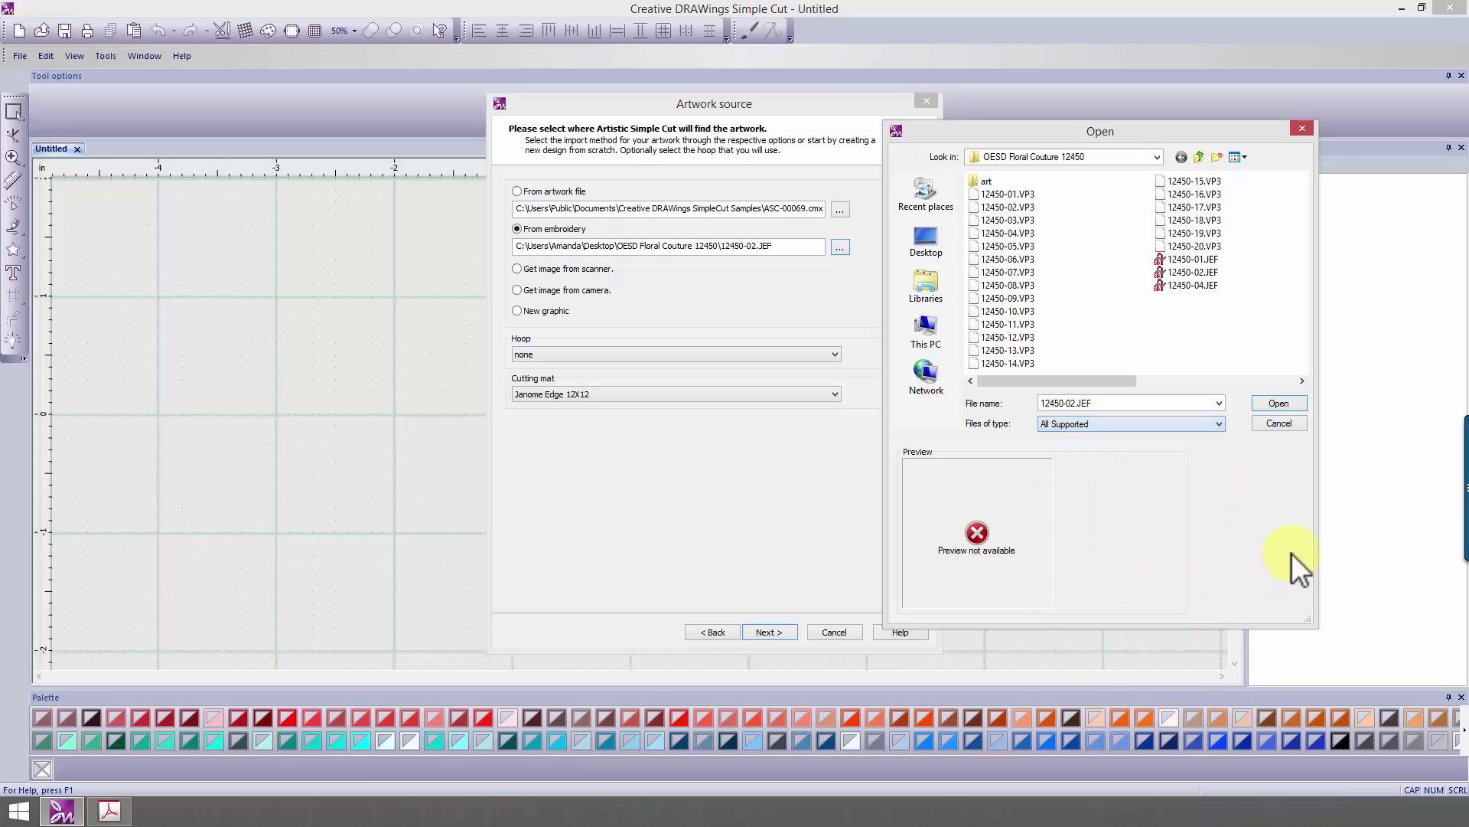
# Load the embroidery file 12450-02.JEF and finish the design setup with all three thread colors
pyautogui.click(1221, 275)
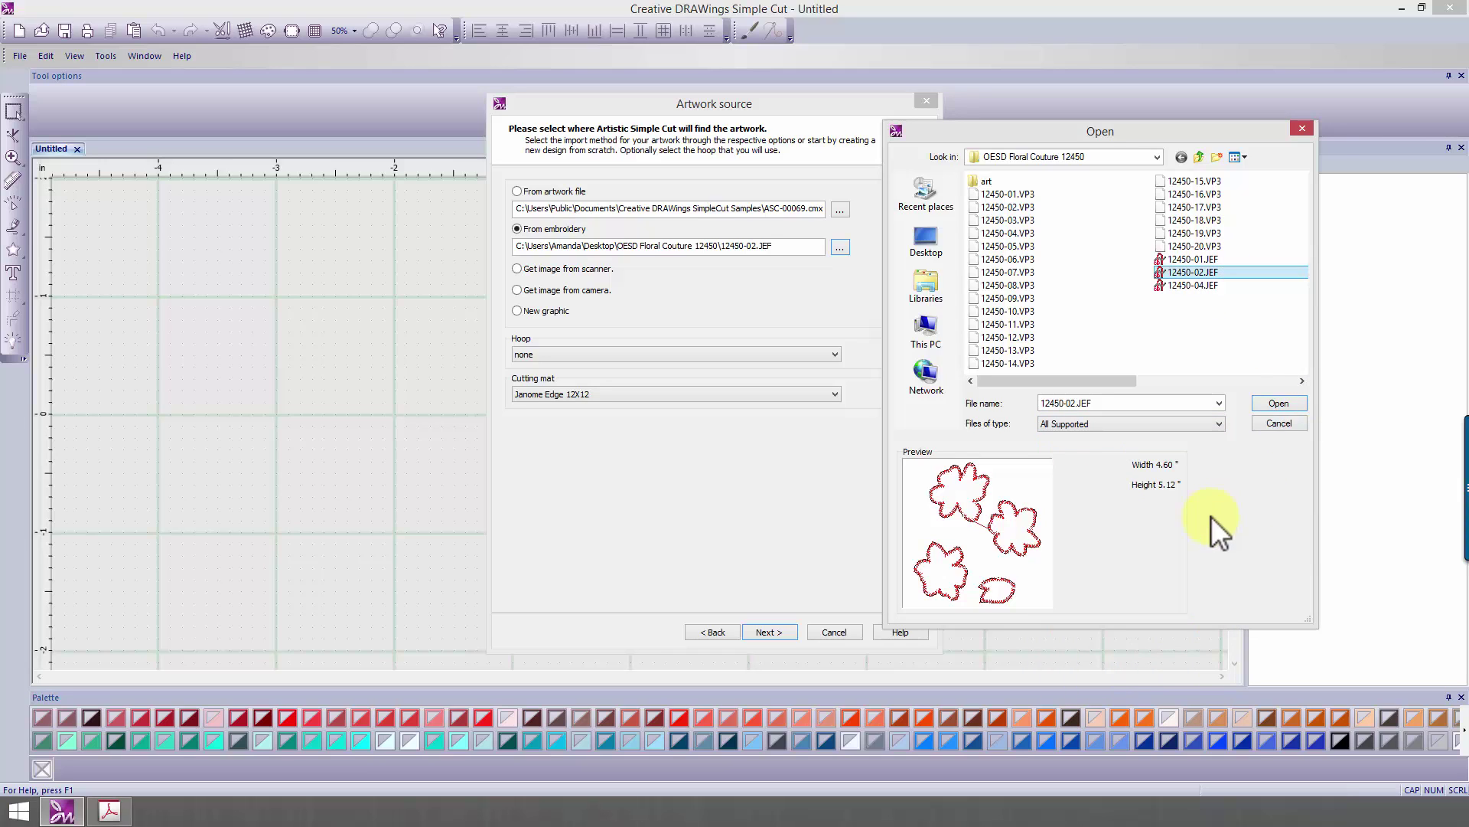
pyautogui.click(1290, 404)
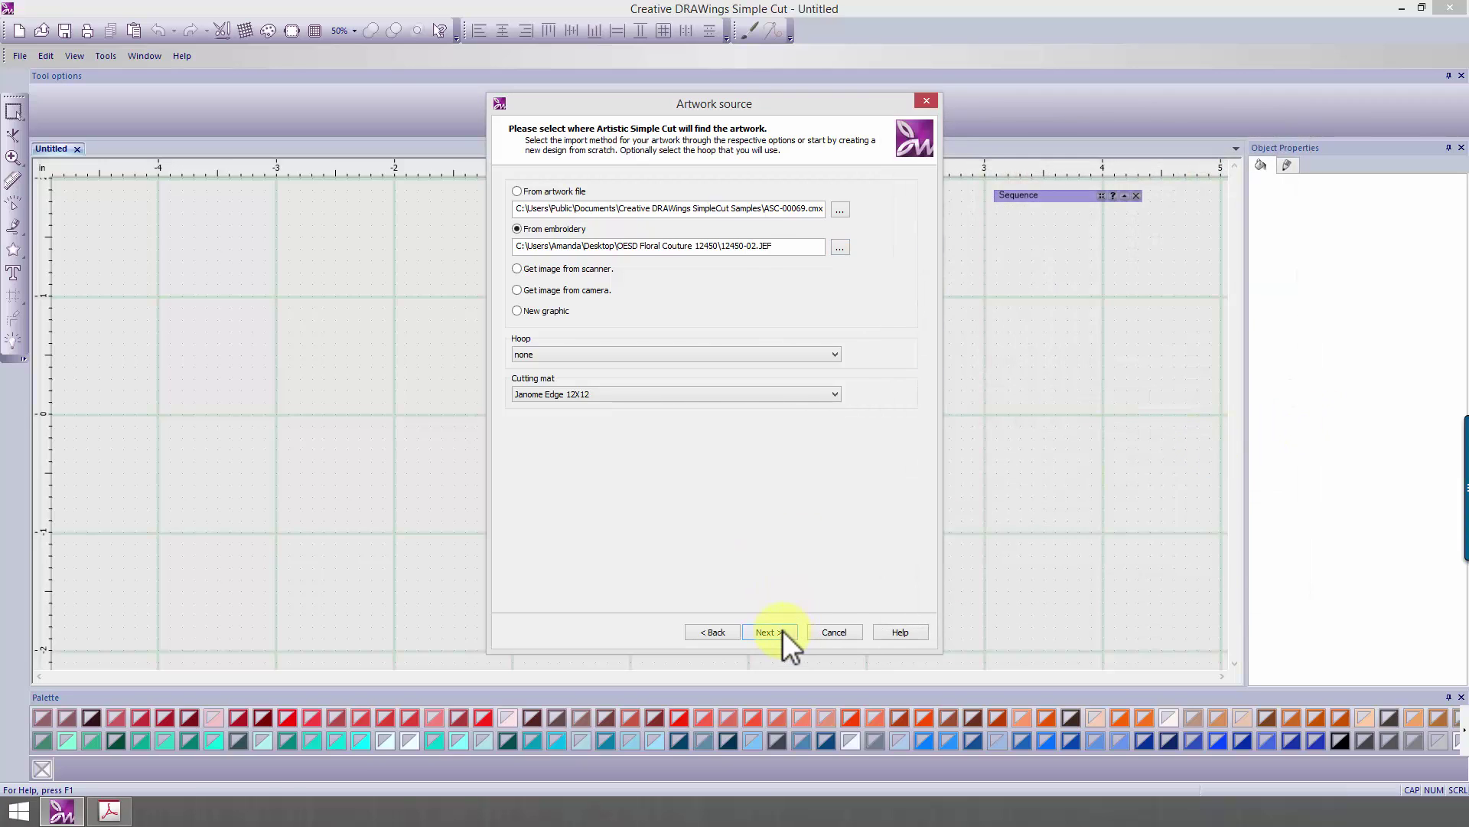
pyautogui.click(782, 631)
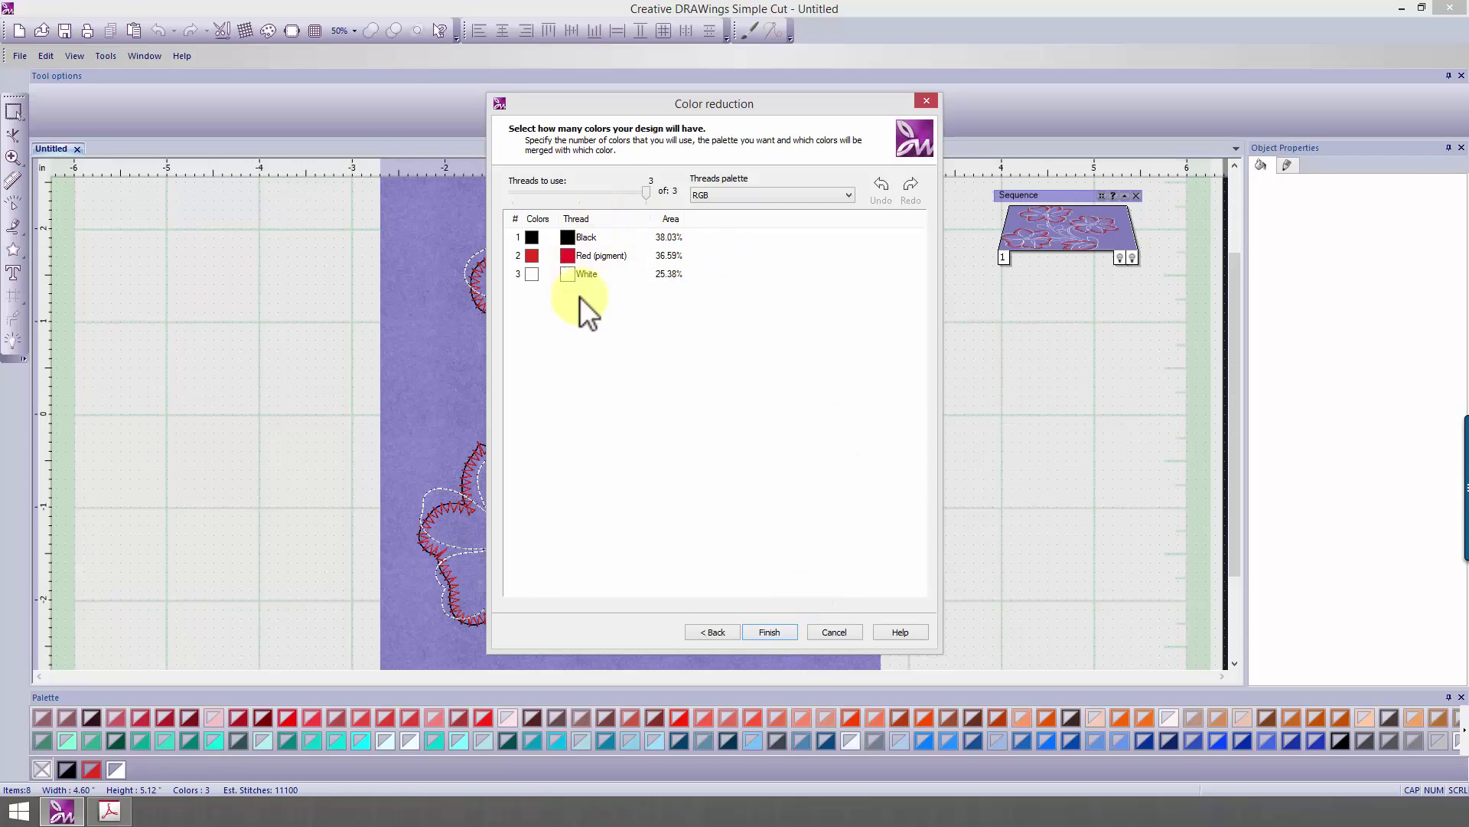
pyautogui.click(770, 632)
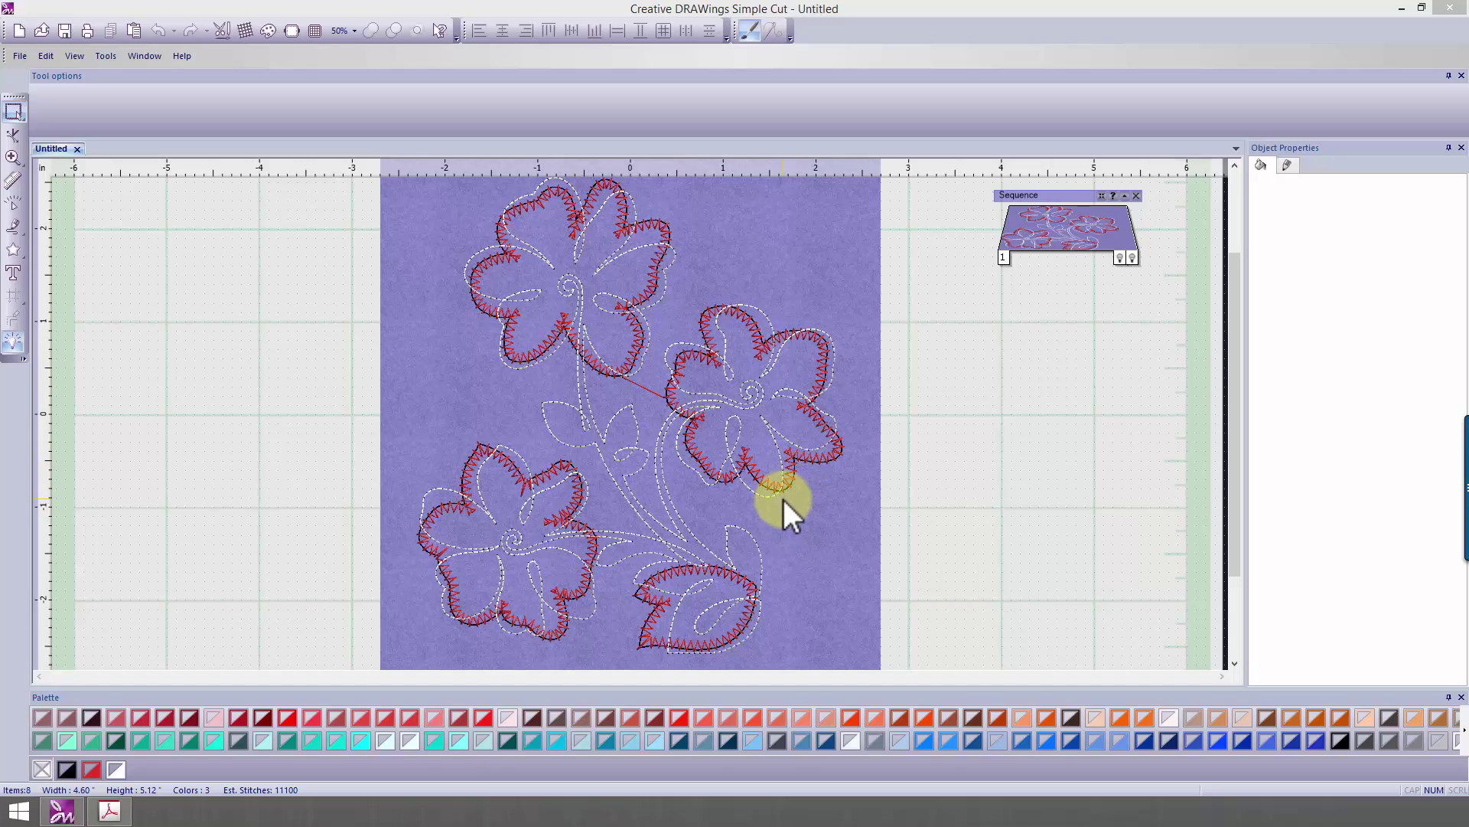
# Run the optimizer once on the whole design using the Nothing (Leave design as is) technique
pyautogui.click(1076, 234)
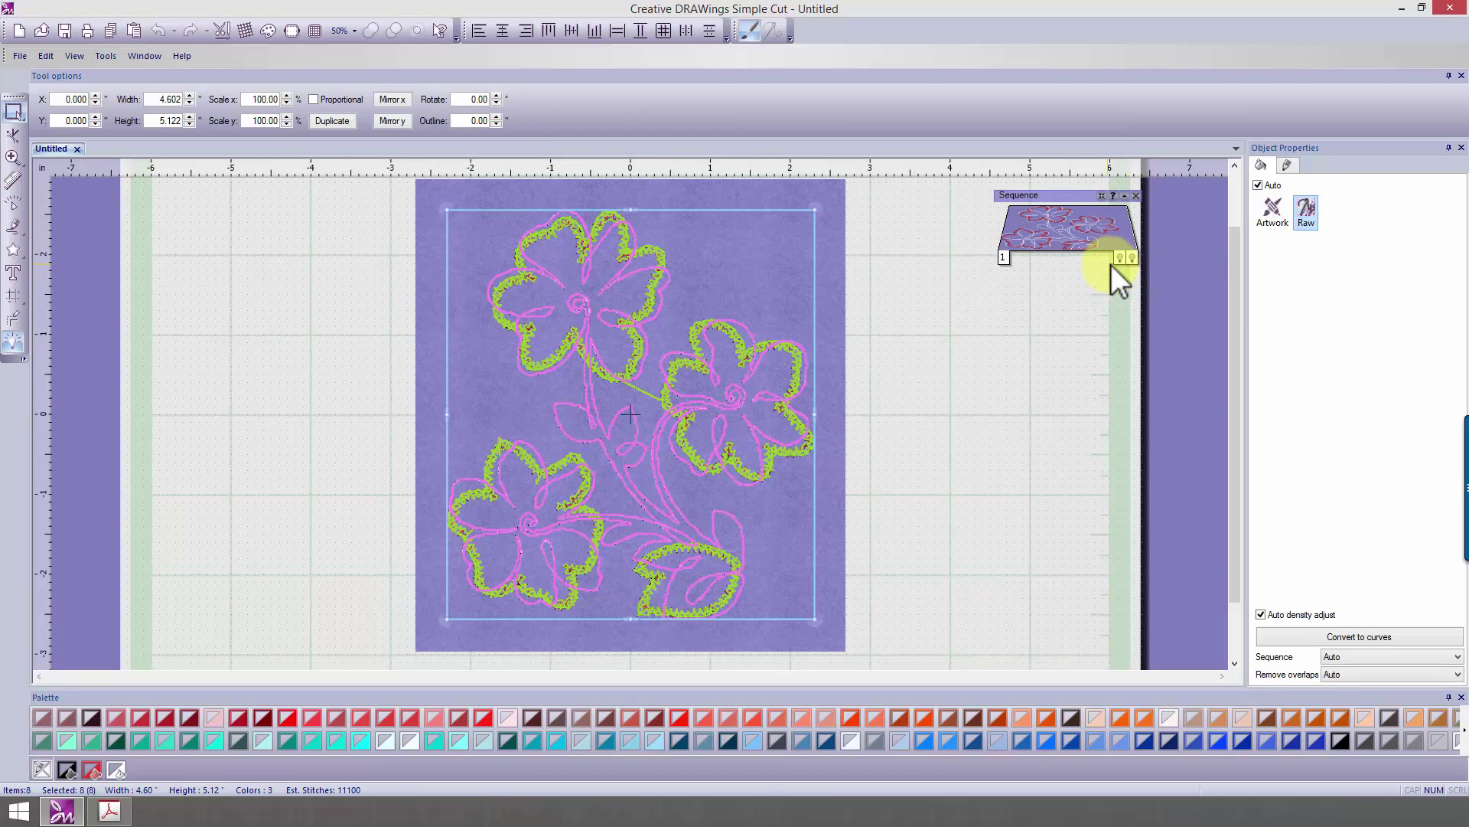
pyautogui.click(12, 340)
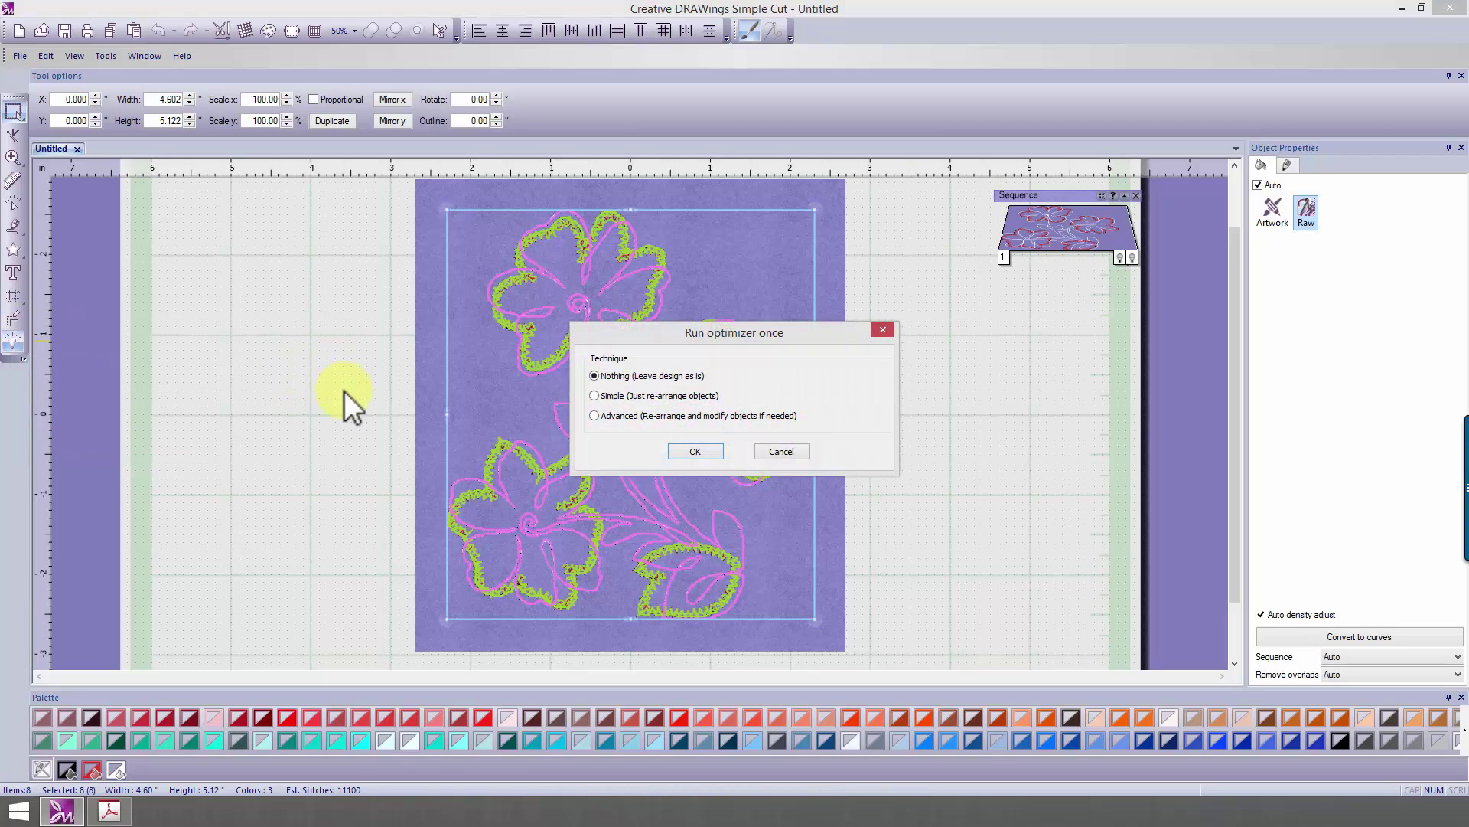
pyautogui.click(710, 449)
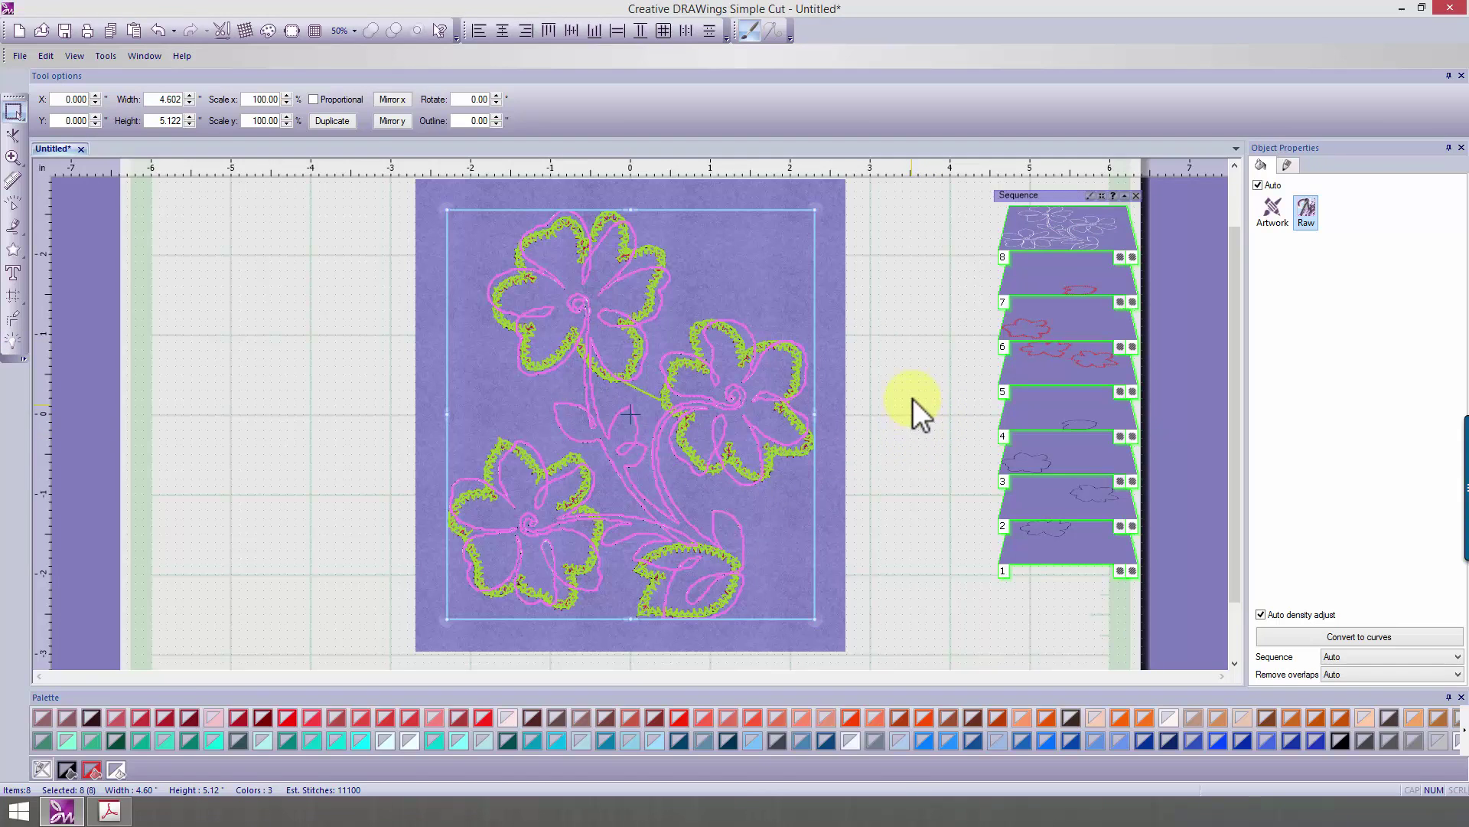
# Select the four black outlines, sequence items 1 to 4, invert the selection and delete all other stitch objects
pyautogui.click(907, 433)
pyautogui.scroll(2, 902, 435)
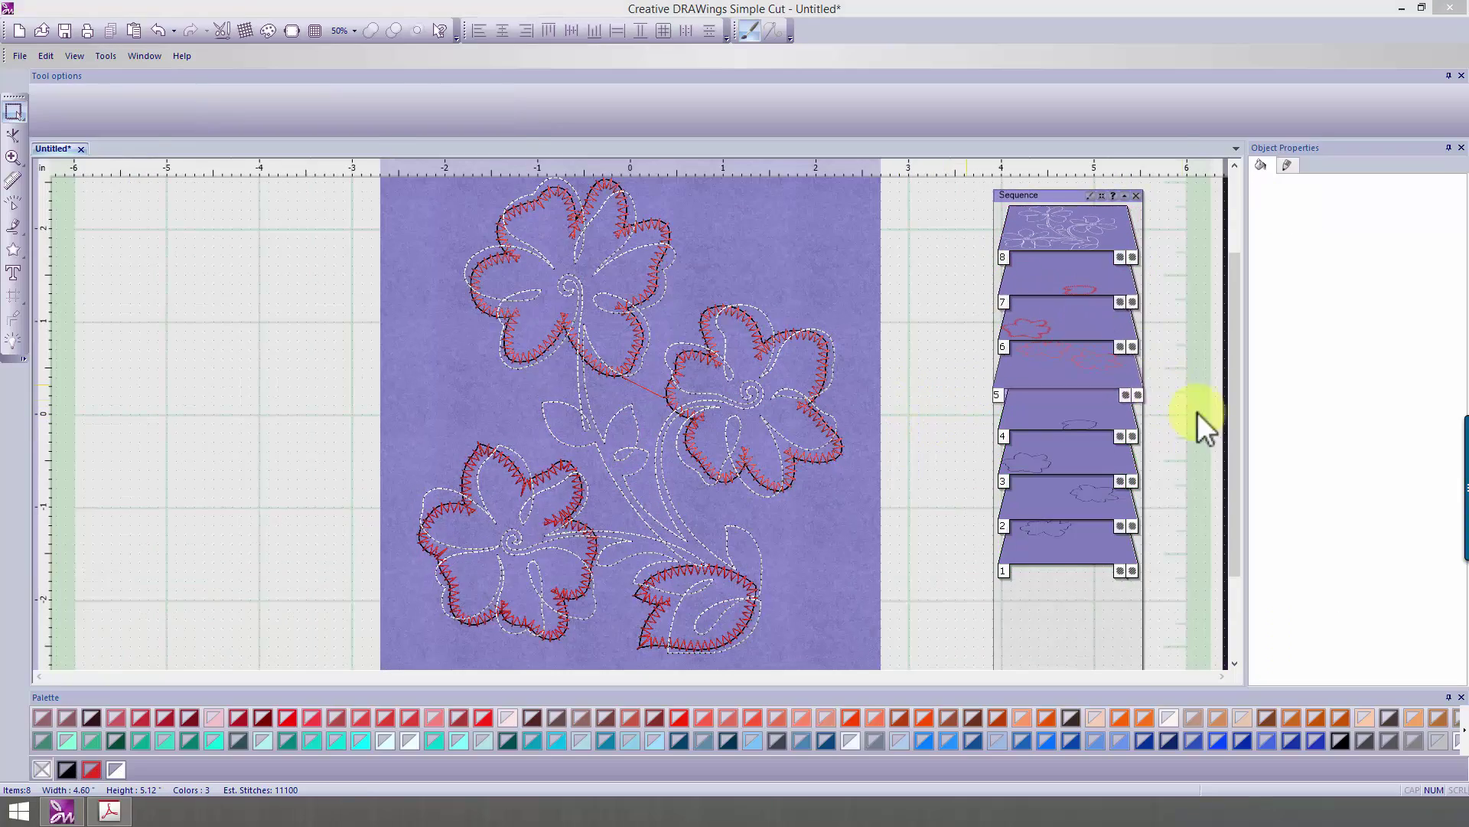
pyautogui.scroll(1, 1076, 420)
pyautogui.scroll(1, 1077, 420)
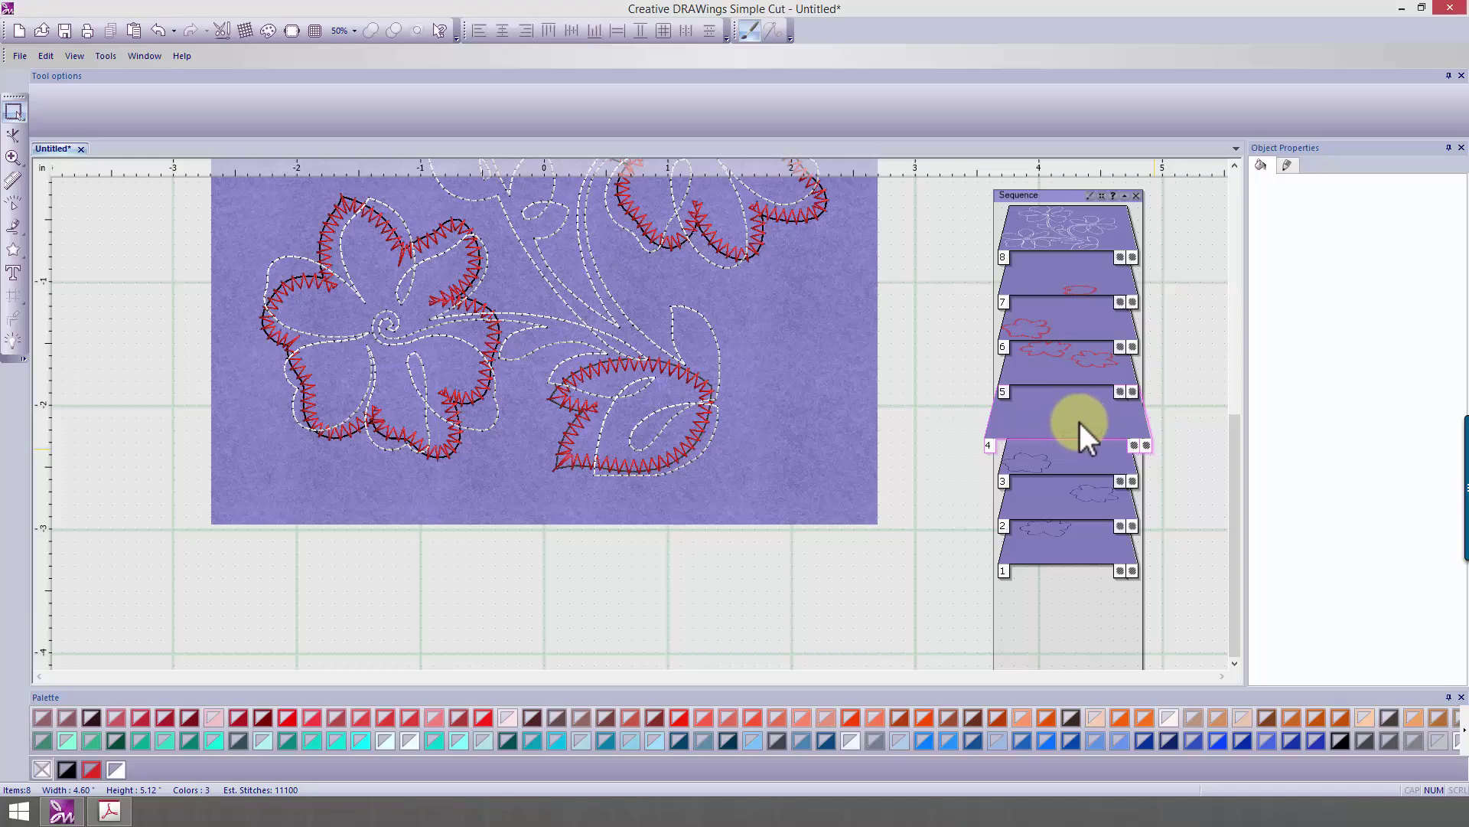
pyautogui.click(1079, 421)
pyautogui.keyDown('ctrl'); pyautogui.click(1082, 468); pyautogui.keyUp('ctrl')
pyautogui.keyDown('ctrl'); pyautogui.click(1073, 499); pyautogui.keyUp('ctrl')
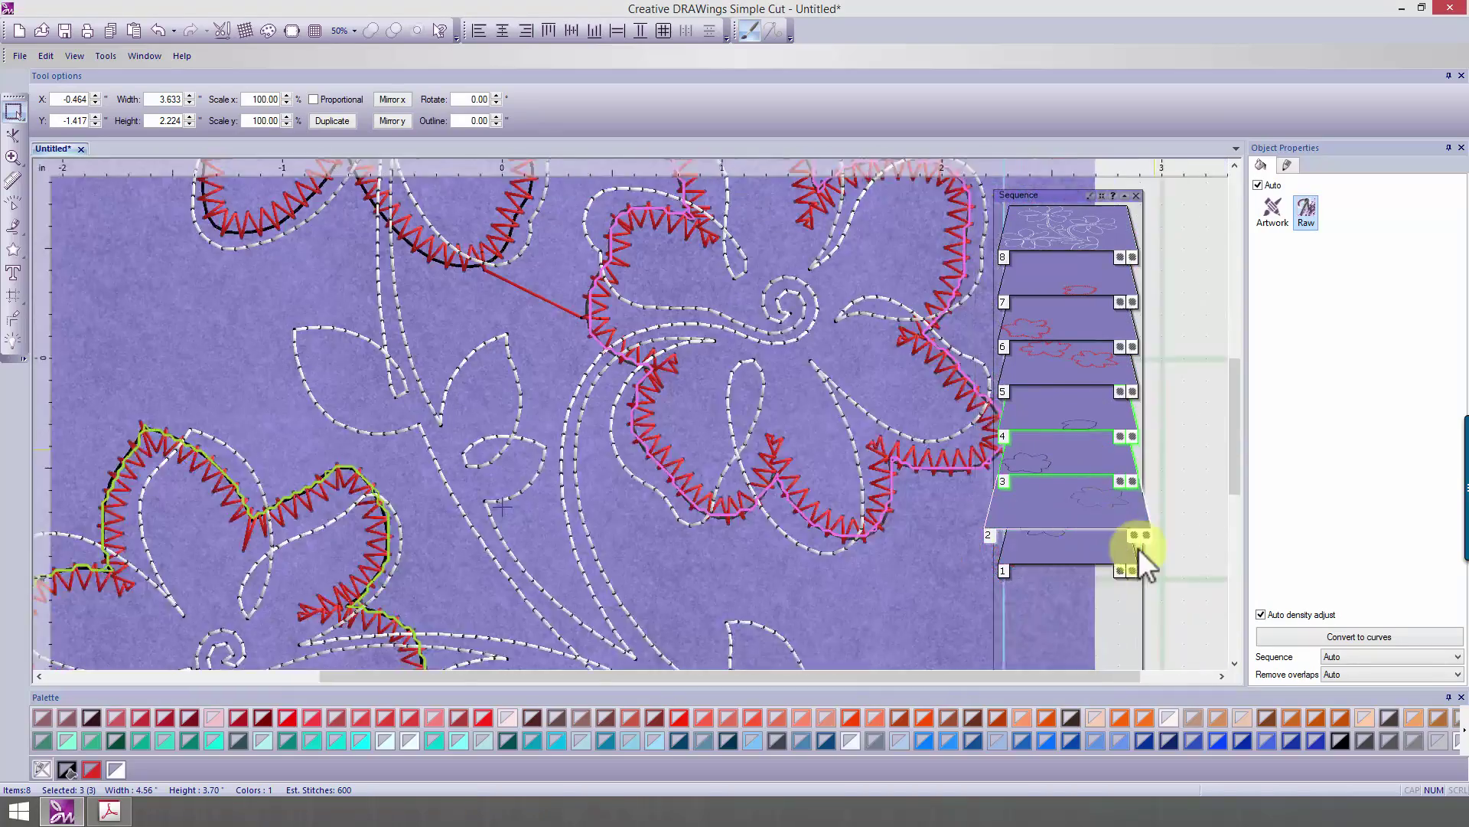
pyautogui.keyDown('ctrl'); pyautogui.click(1087, 550); pyautogui.keyUp('ctrl')
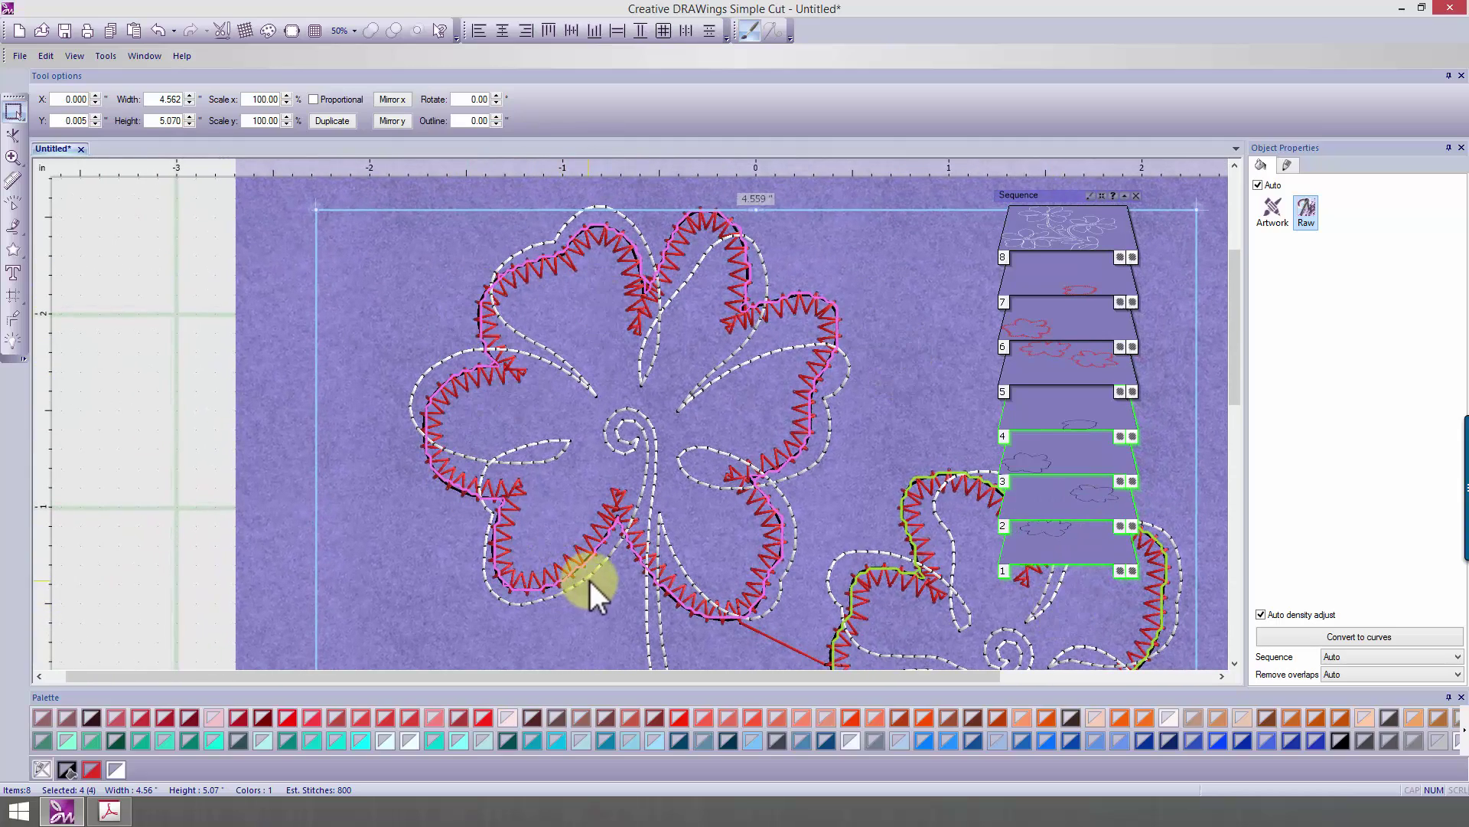
pyautogui.click(46, 56)
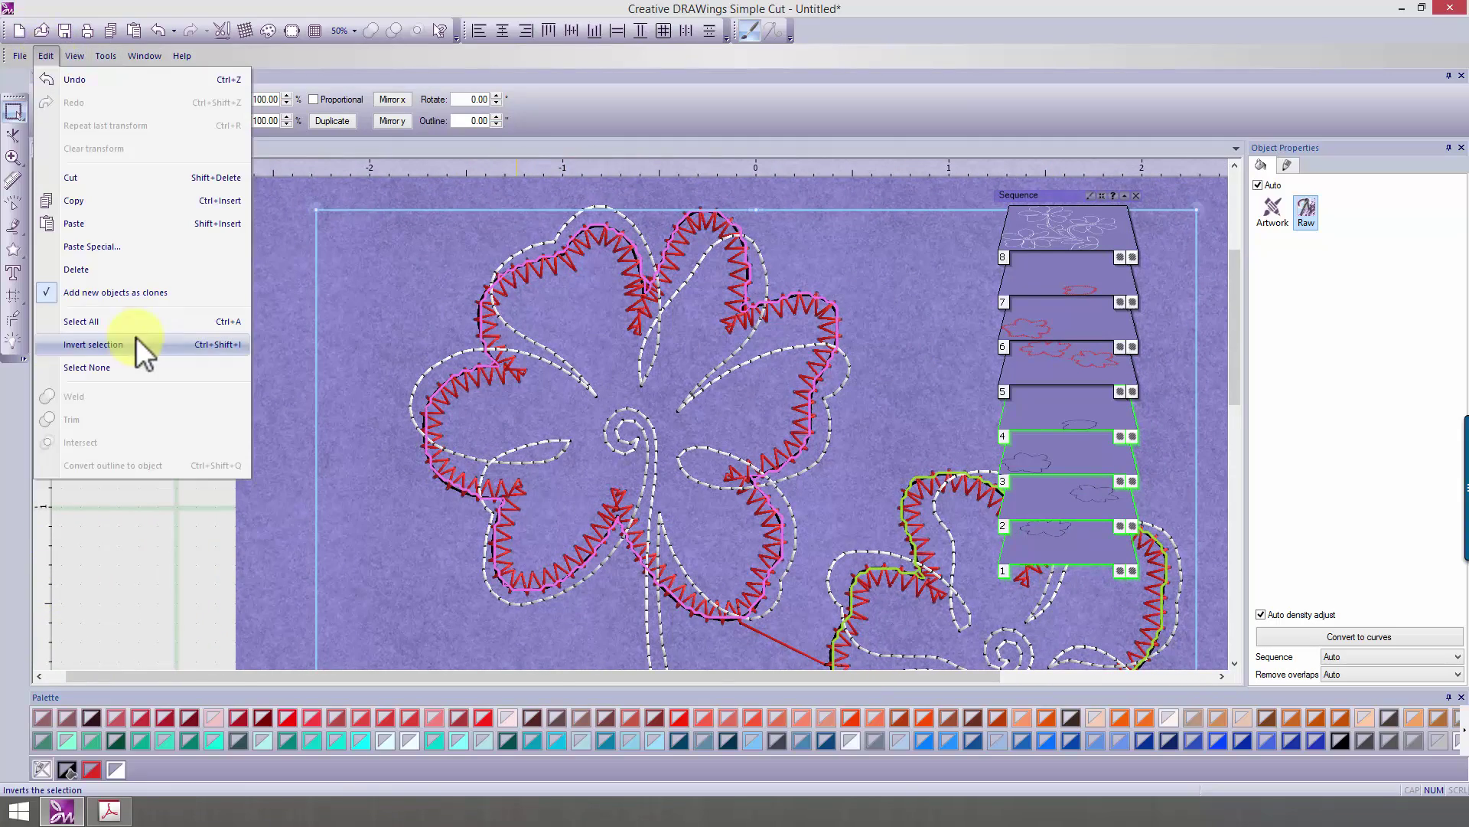
pyautogui.click(148, 346)
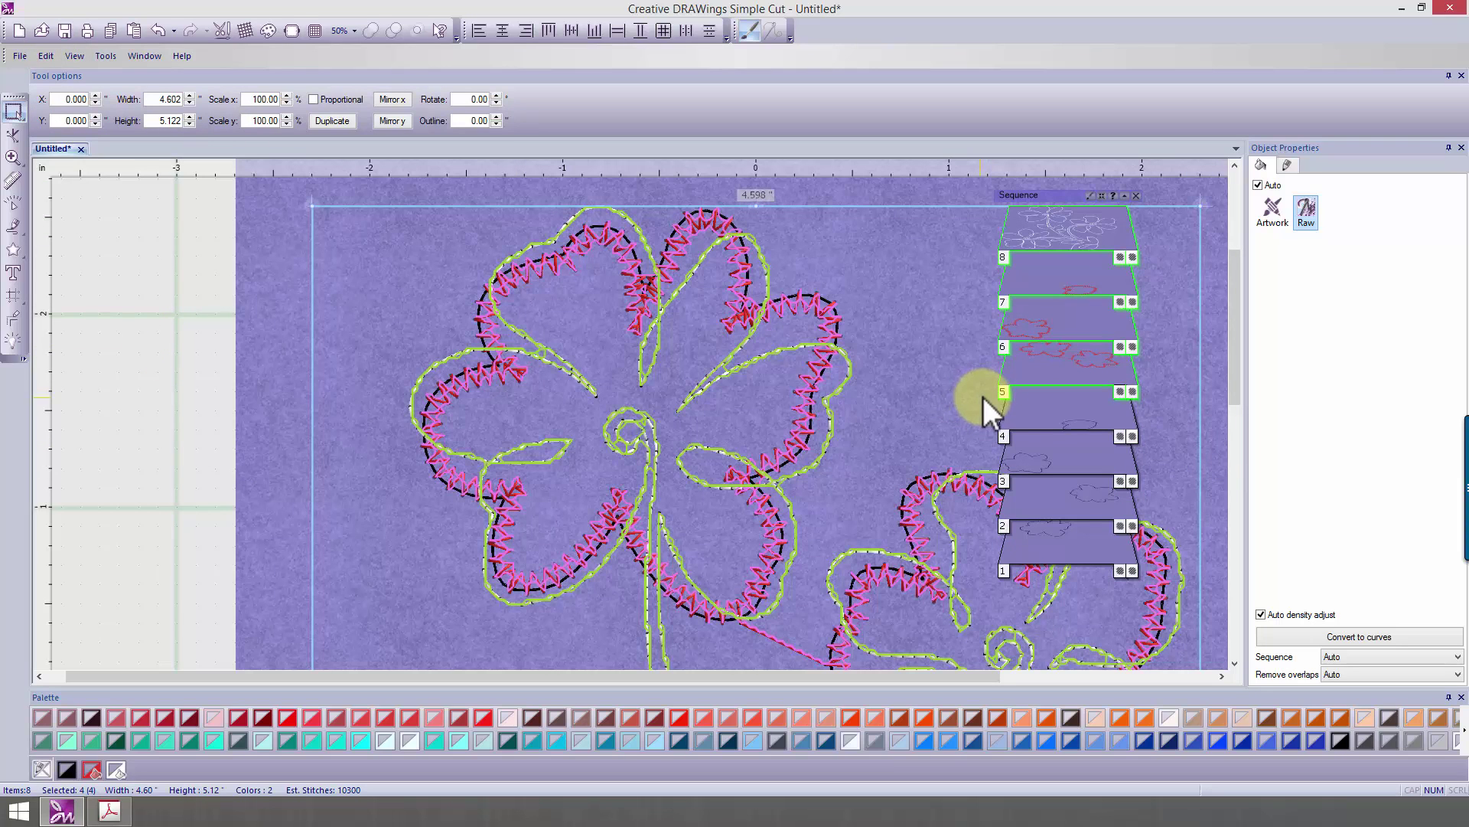
pyautogui.click(340, 30)
pyautogui.press('Delete')
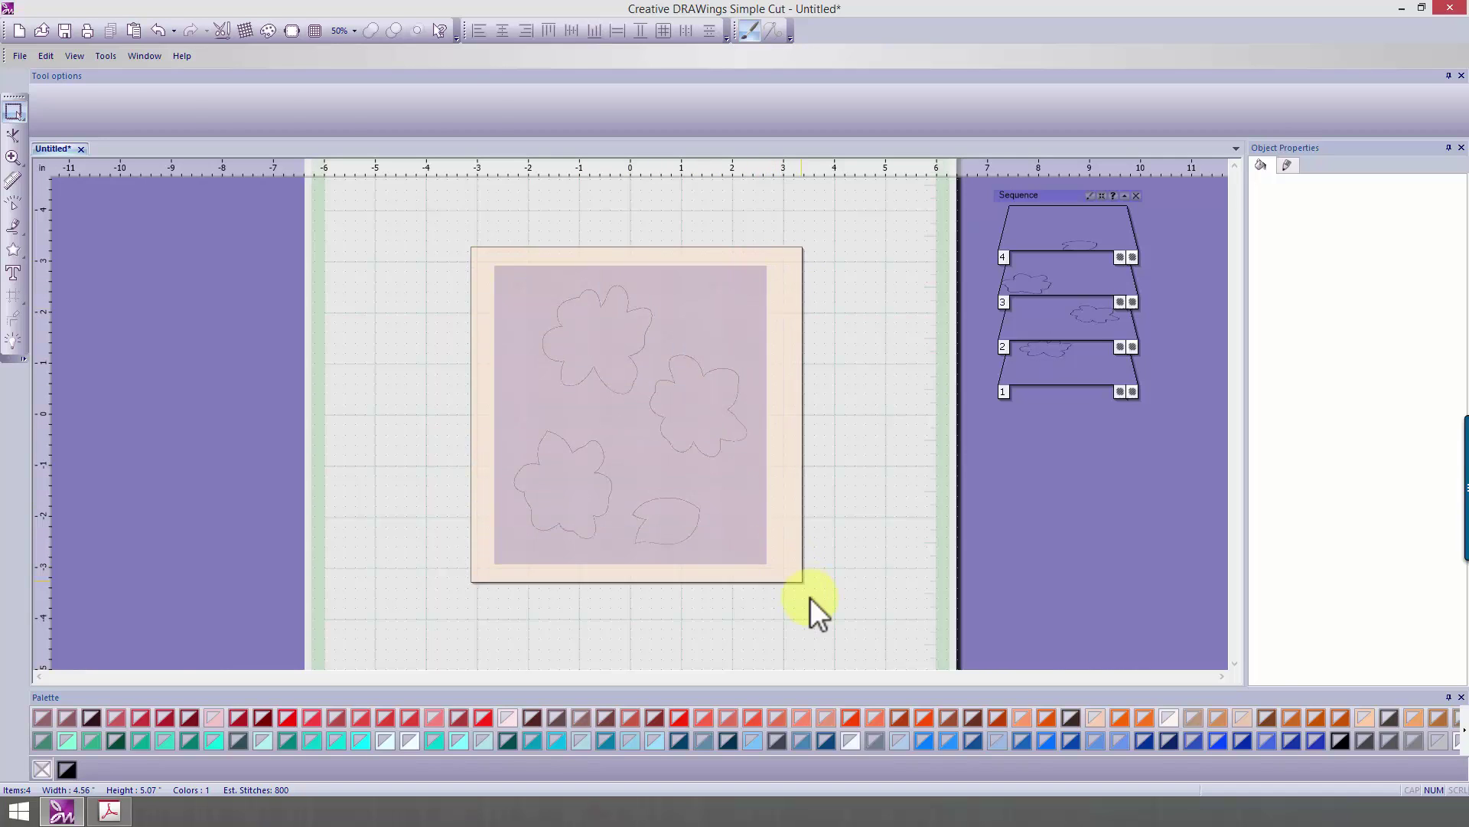
# Convert the four remaining outlines to curves and remove their fill, with the fill type set to Artwork
pyautogui.rightClick(696, 359)
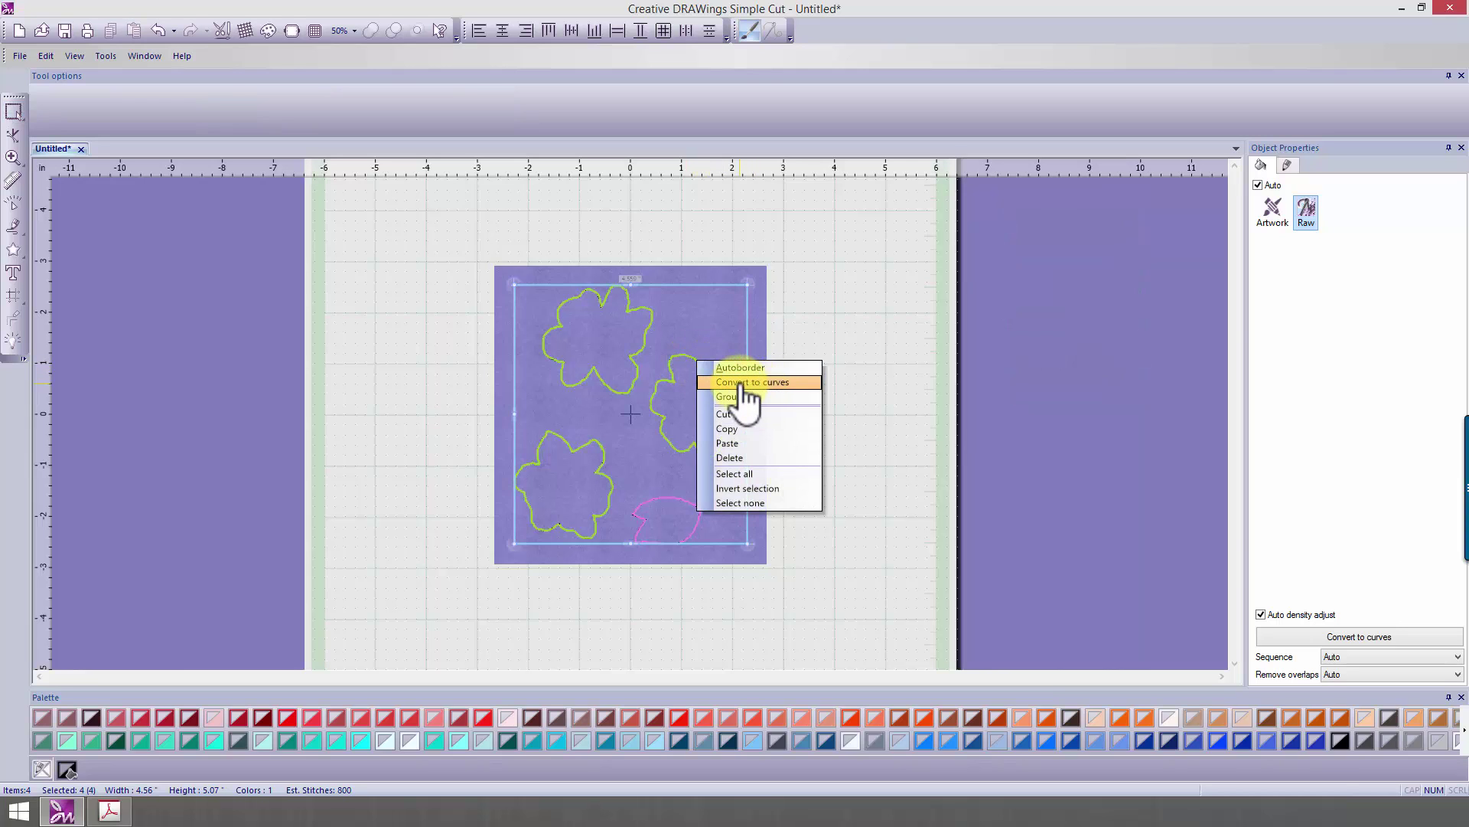
pyautogui.click(788, 382)
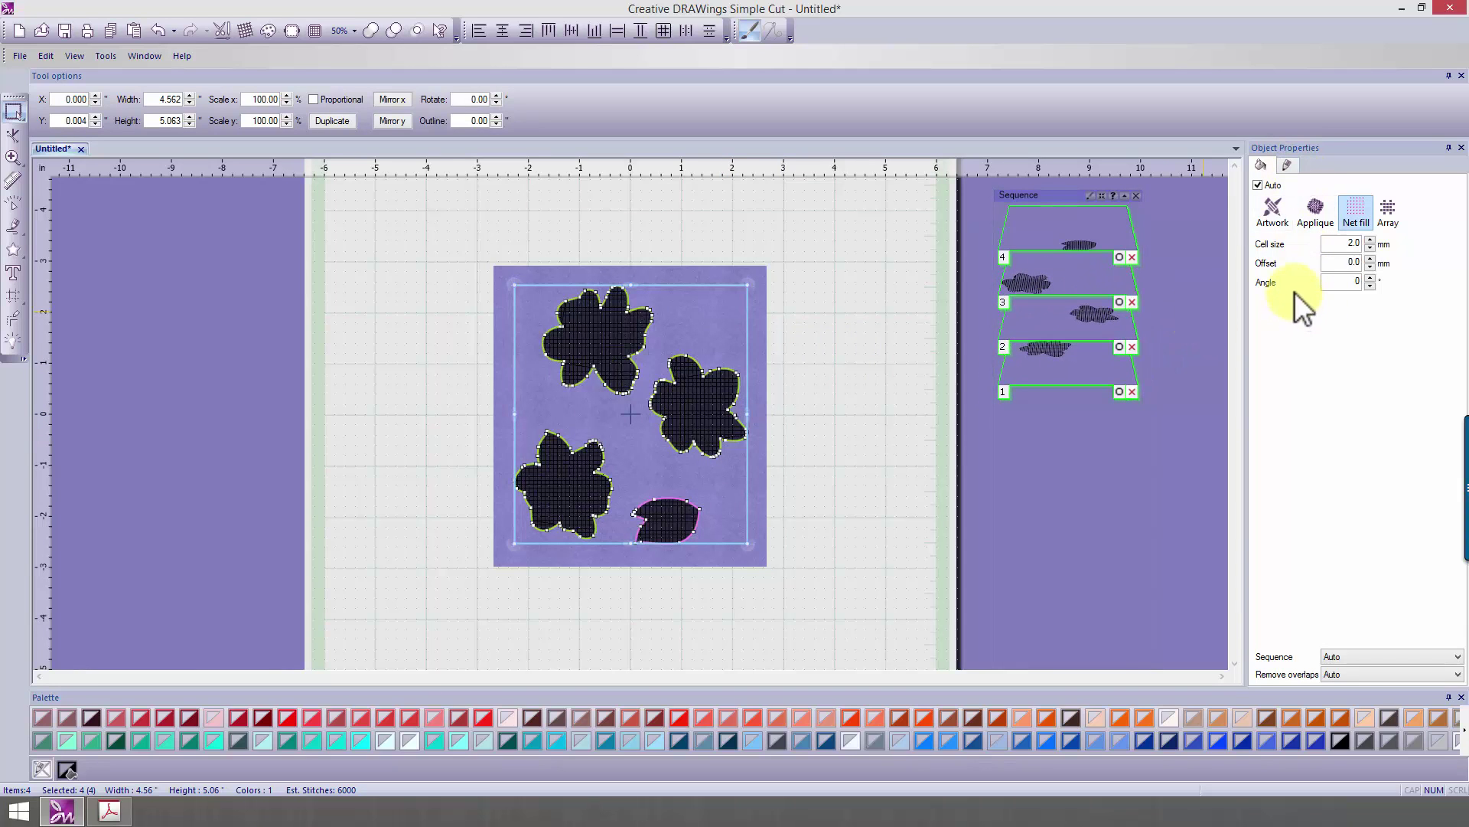
pyautogui.click(1273, 212)
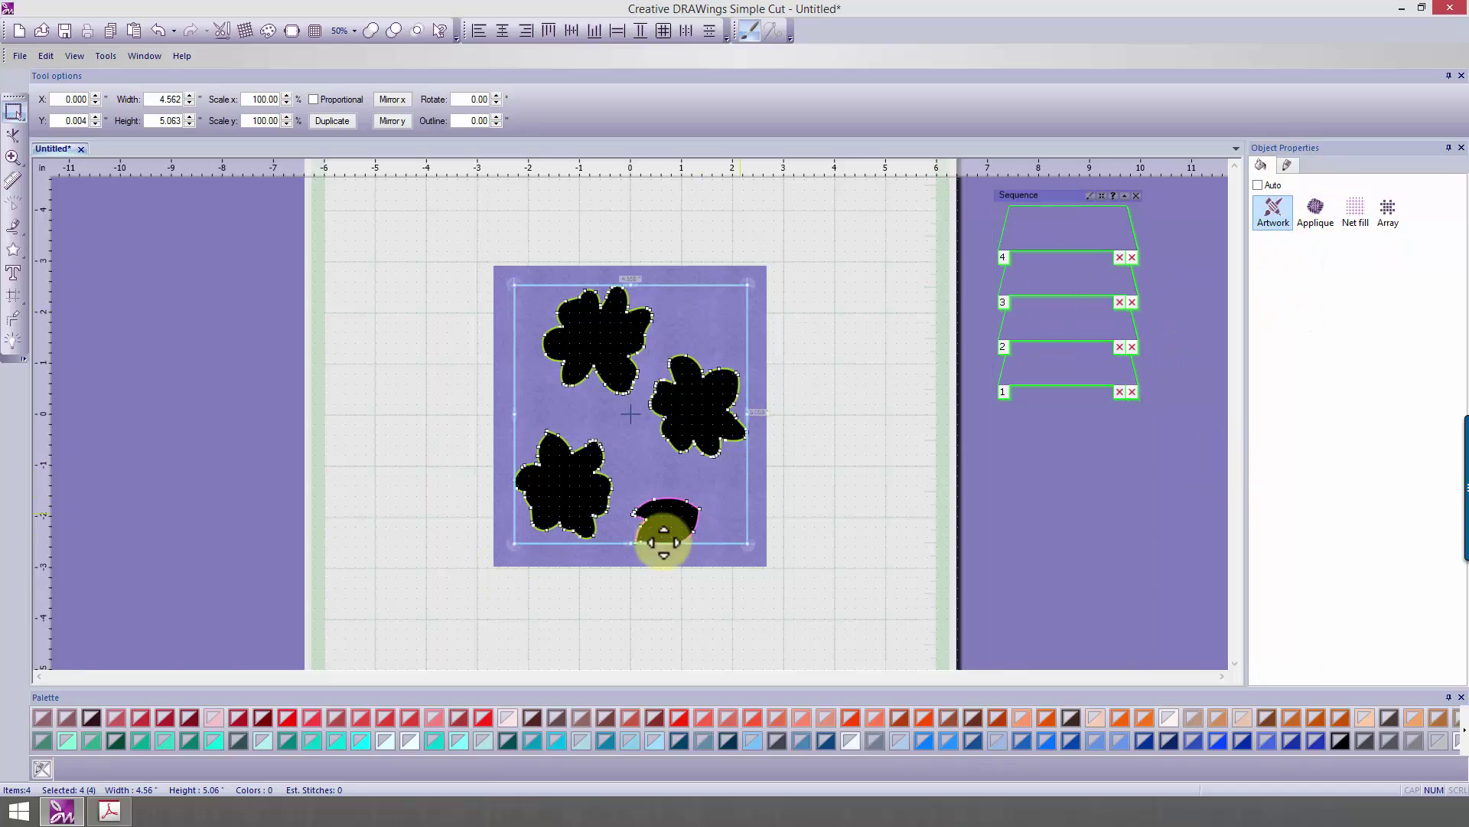
pyautogui.click(43, 770)
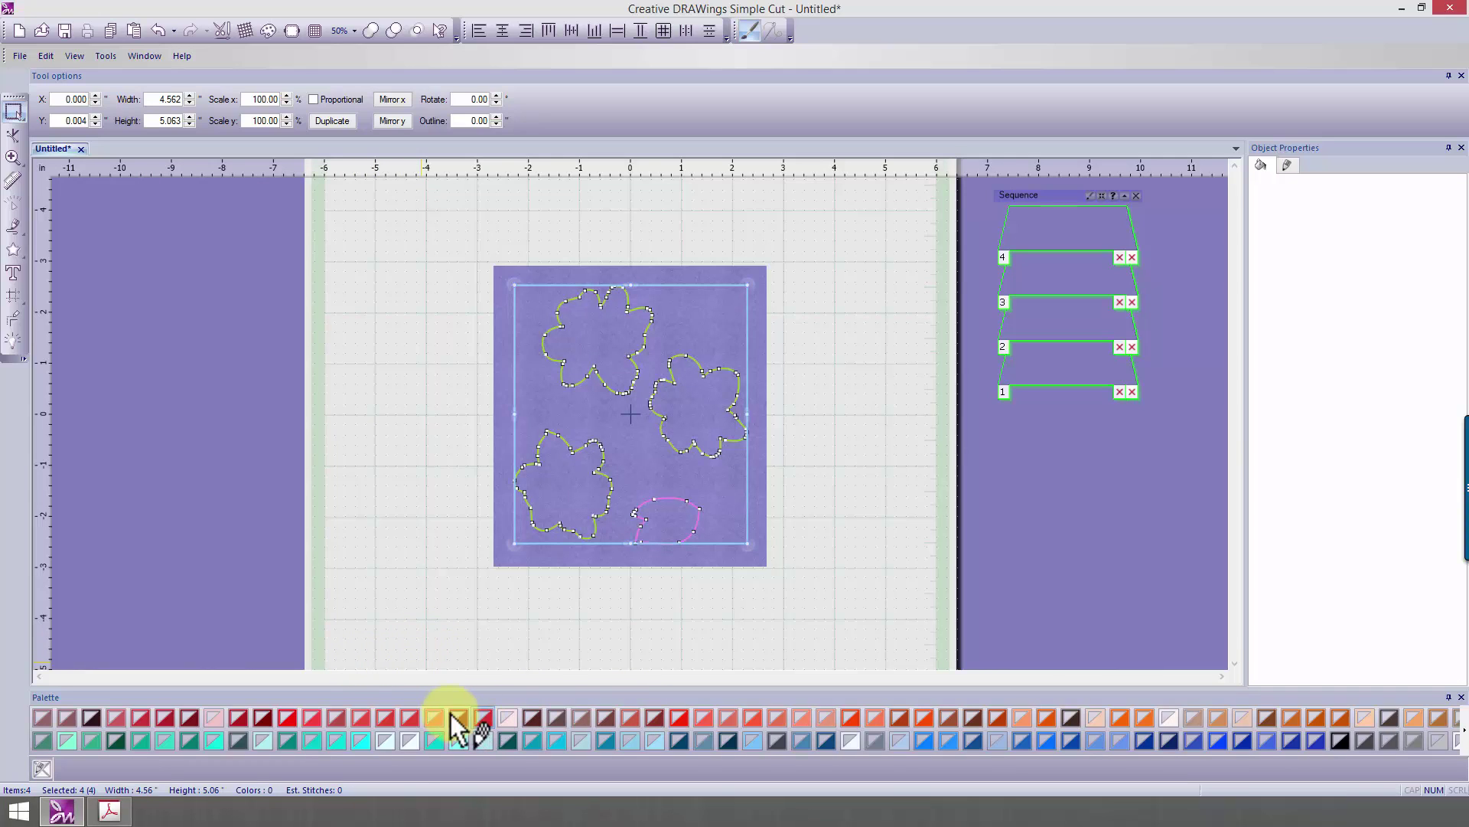
# Give the flower and leaf shapes a dark red outline and set the outline type to Cut
pyautogui.rightClick(267, 716)
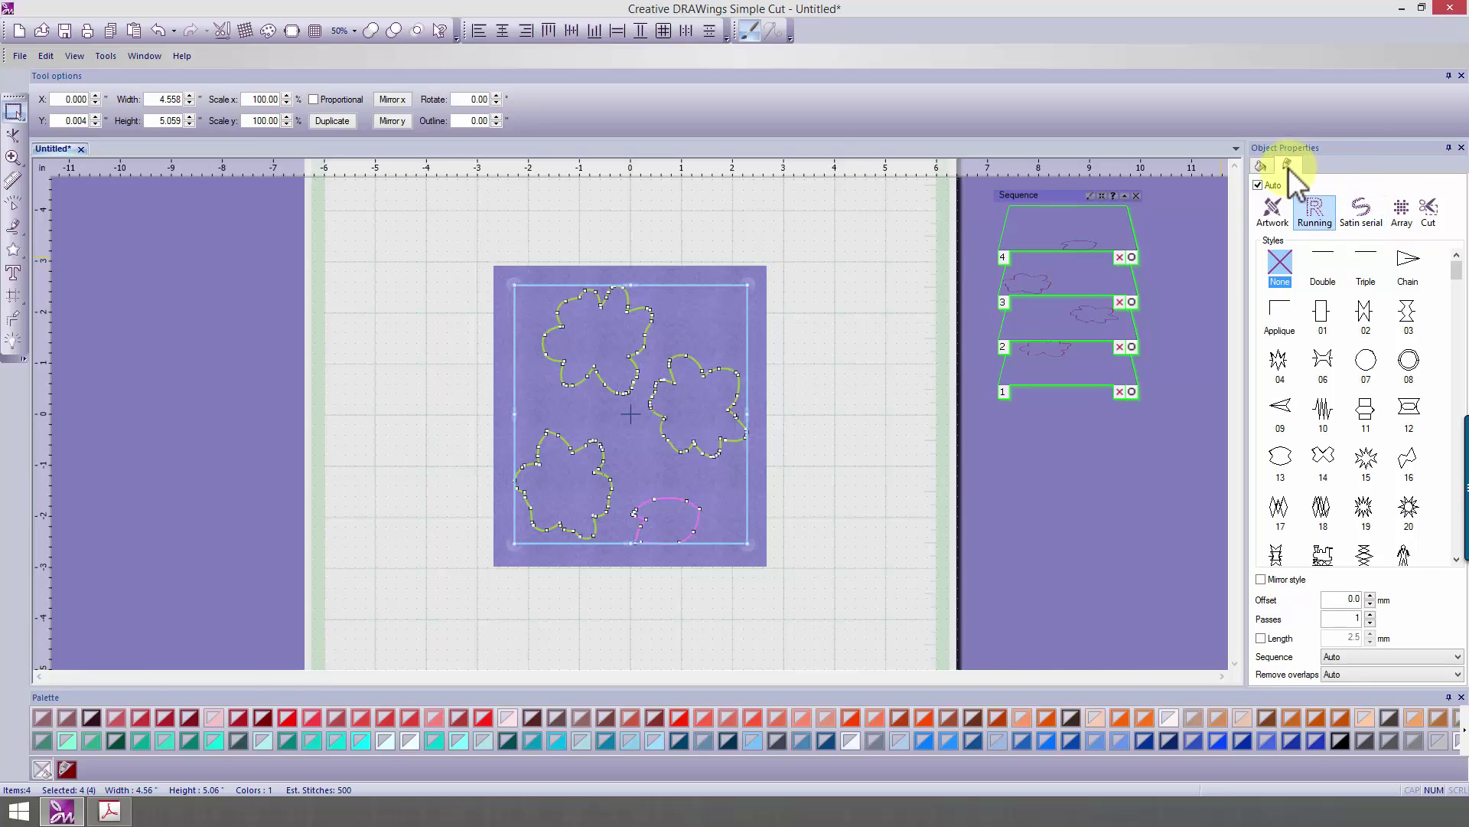
pyautogui.click(1430, 222)
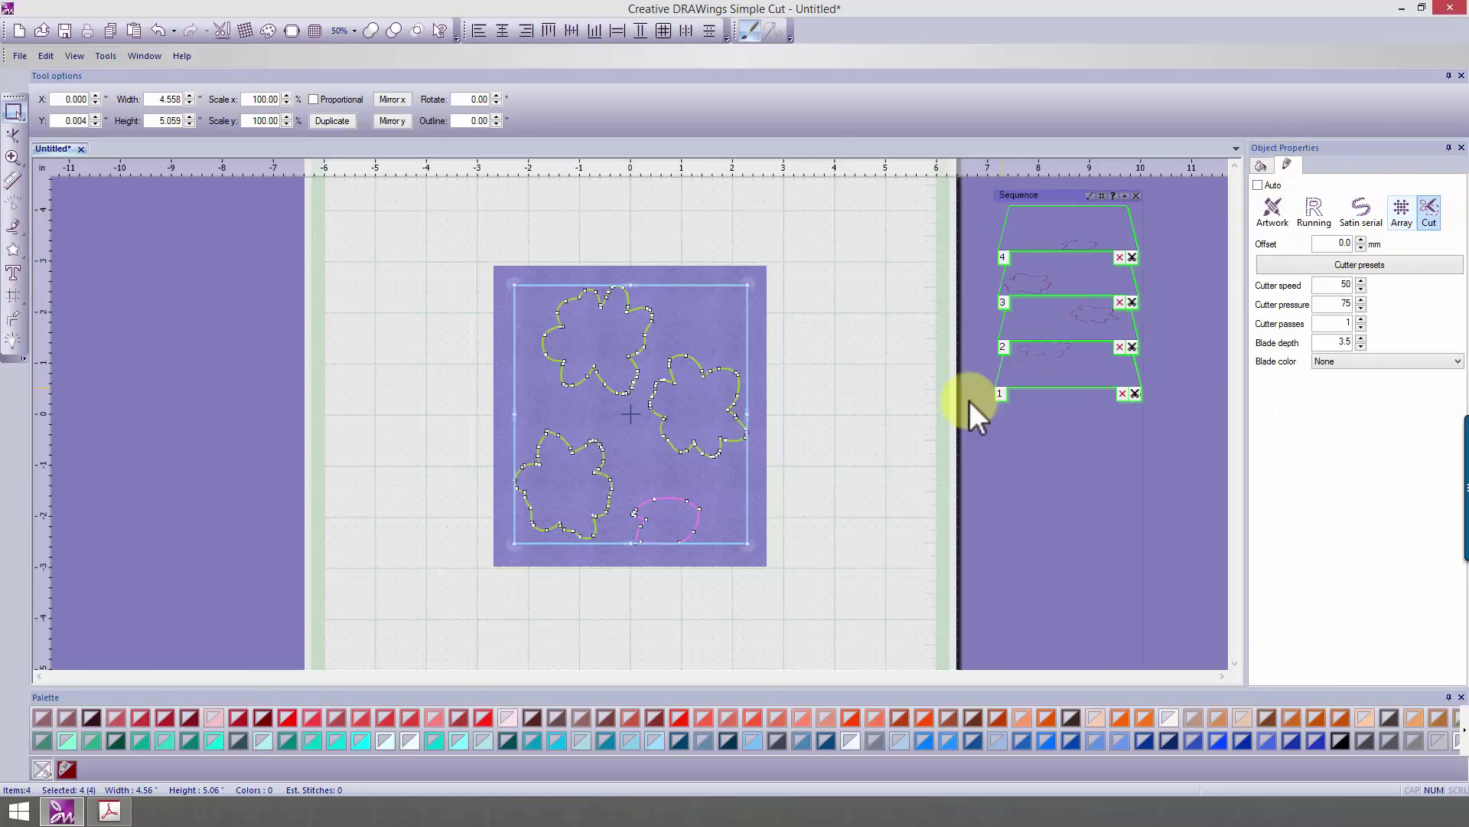
pyautogui.click(606, 251)
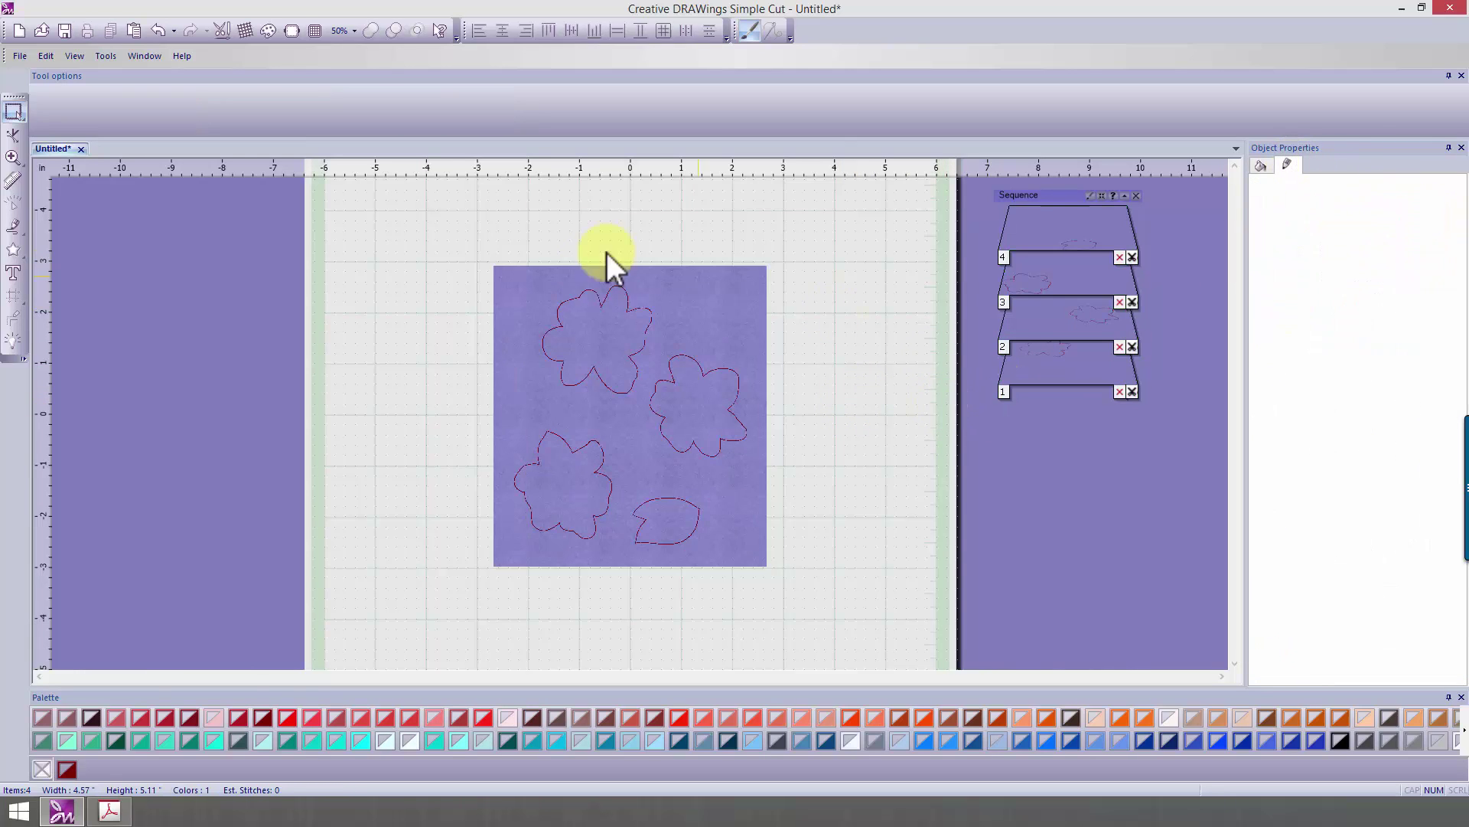
# Turn off the Embroidery technique and move all four shapes to the mat's upper-left corner, at about X -3.16, Y 3.15 inches
pyautogui.click(222, 32)
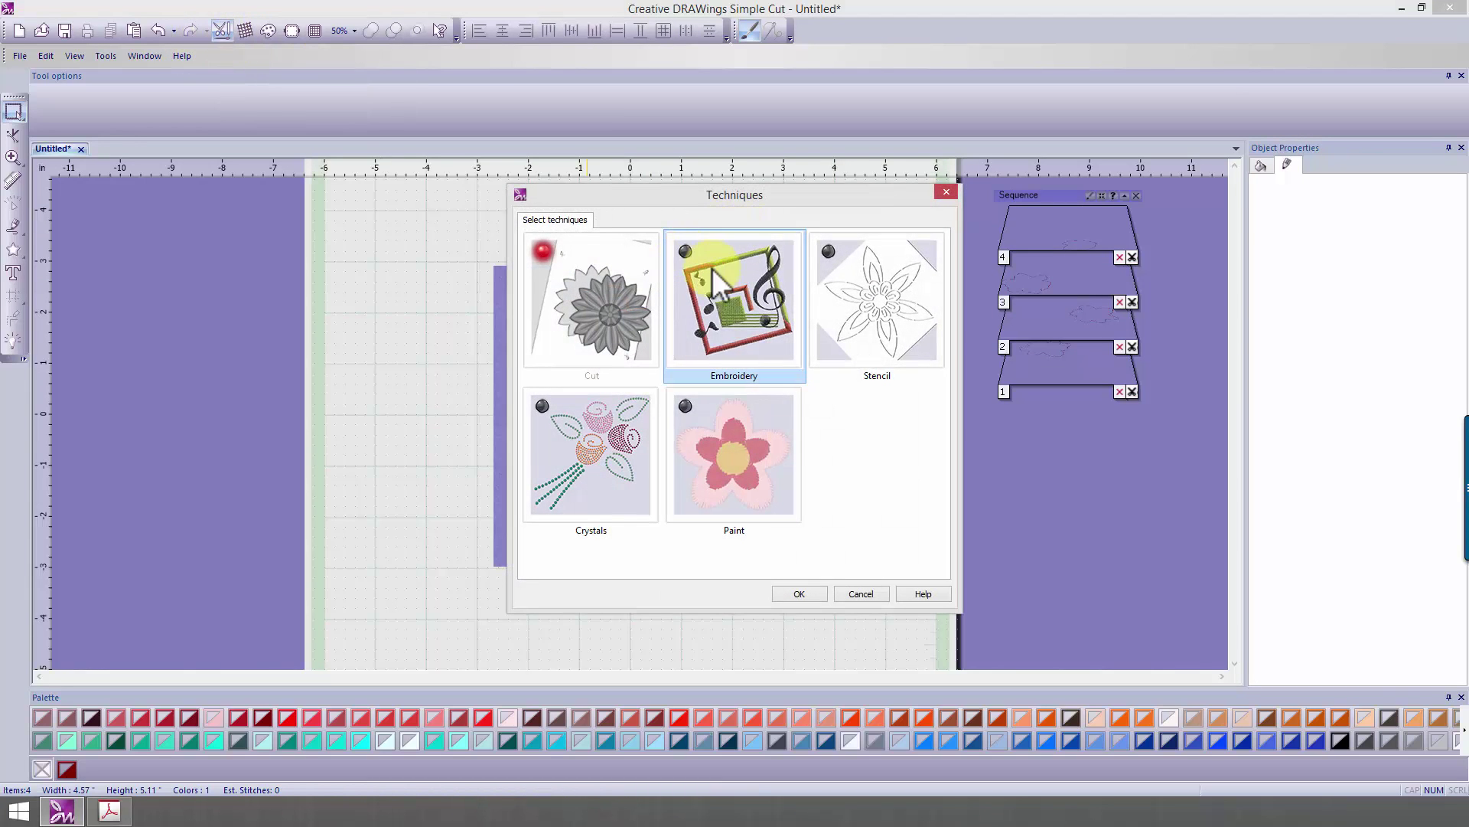
pyautogui.click(799, 593)
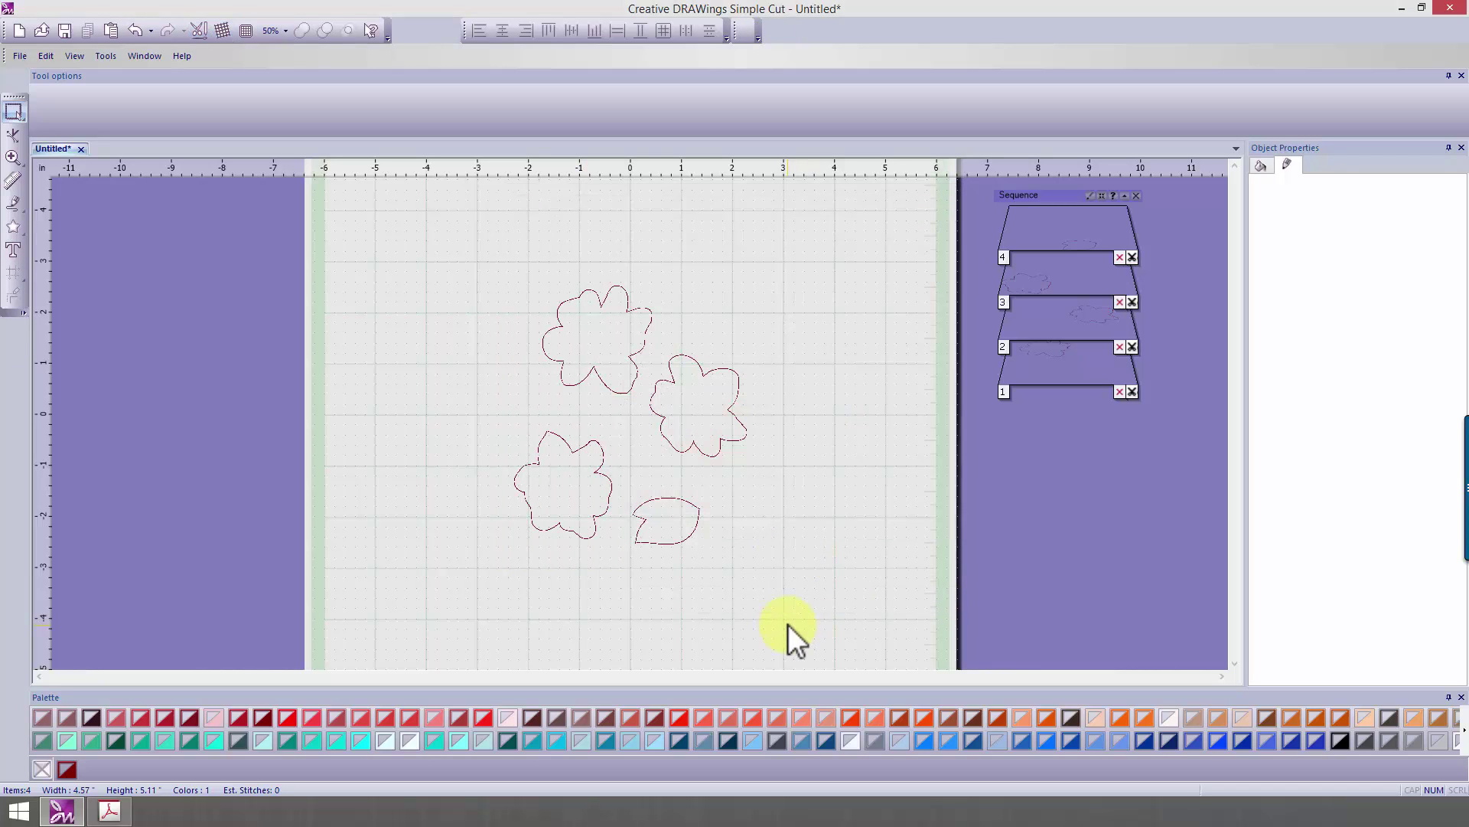
pyautogui.moveTo(434, 254); pyautogui.dragTo(834, 599)
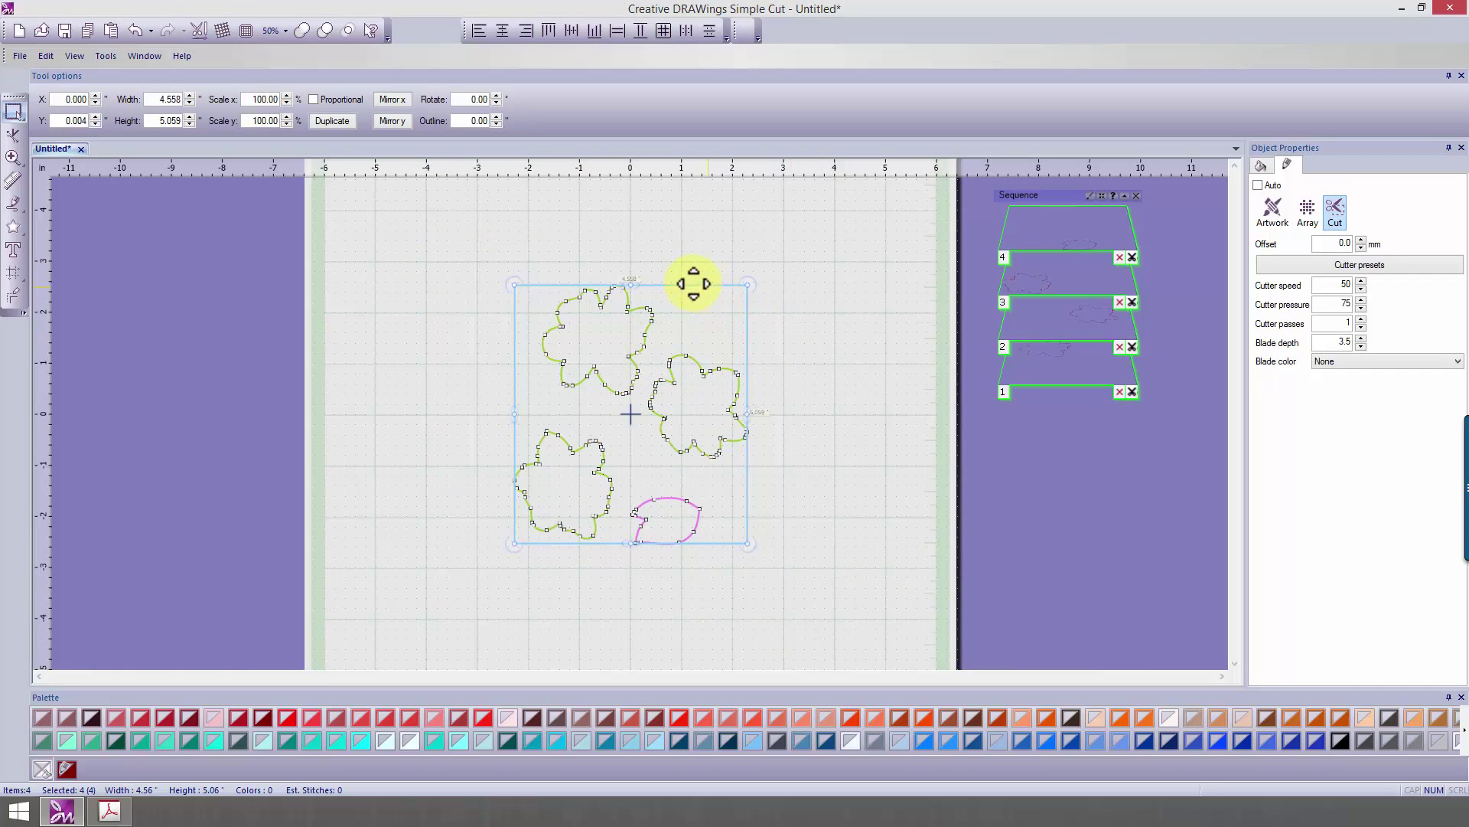
pyautogui.moveTo(694, 280); pyautogui.dragTo(547, 248)
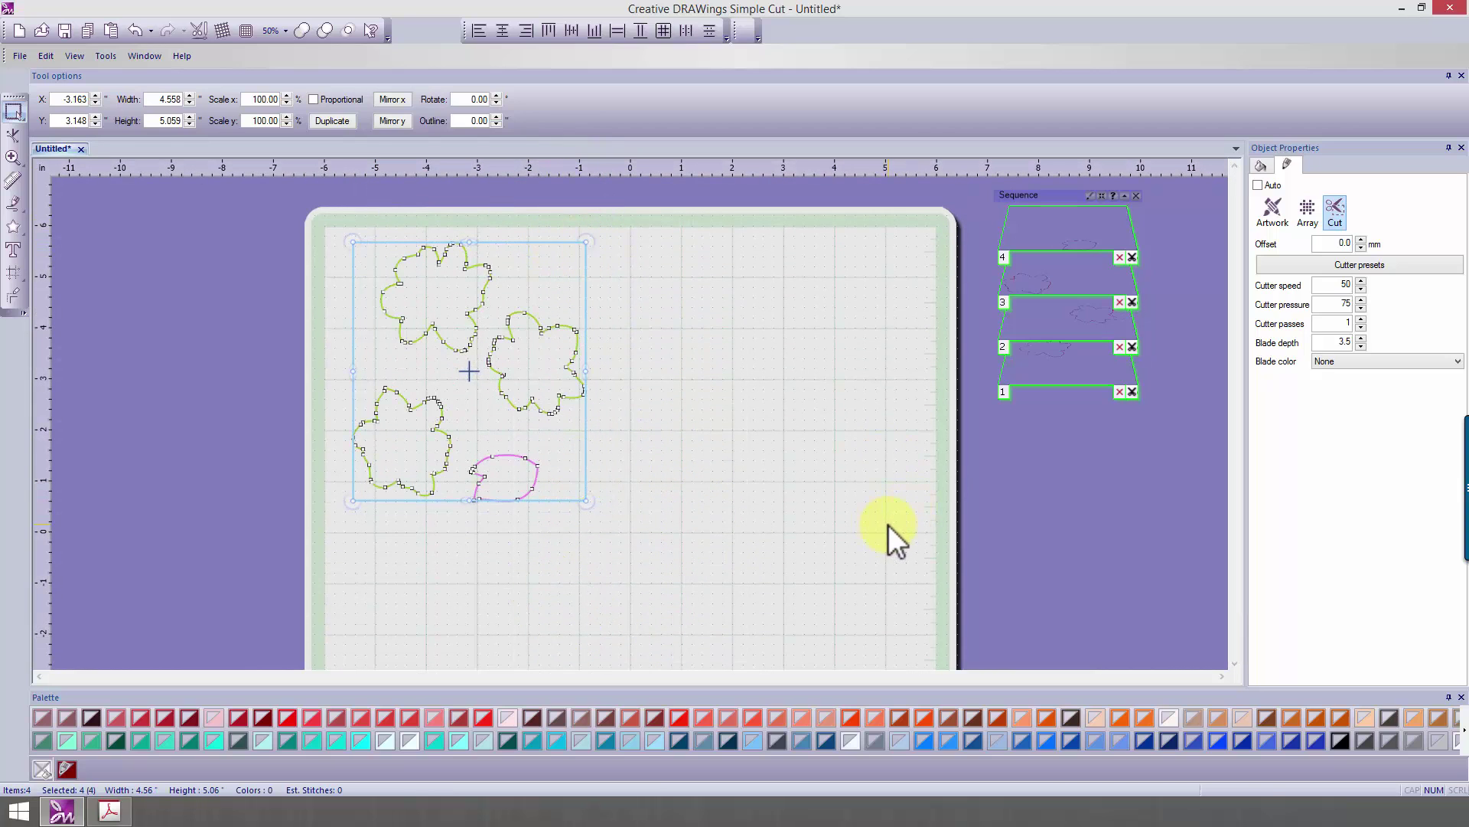
# Make a rectangular array of the shapes with 2 horizontal and 2 vertical copies, and combine all copies into one object
pyautogui.click(15, 272)
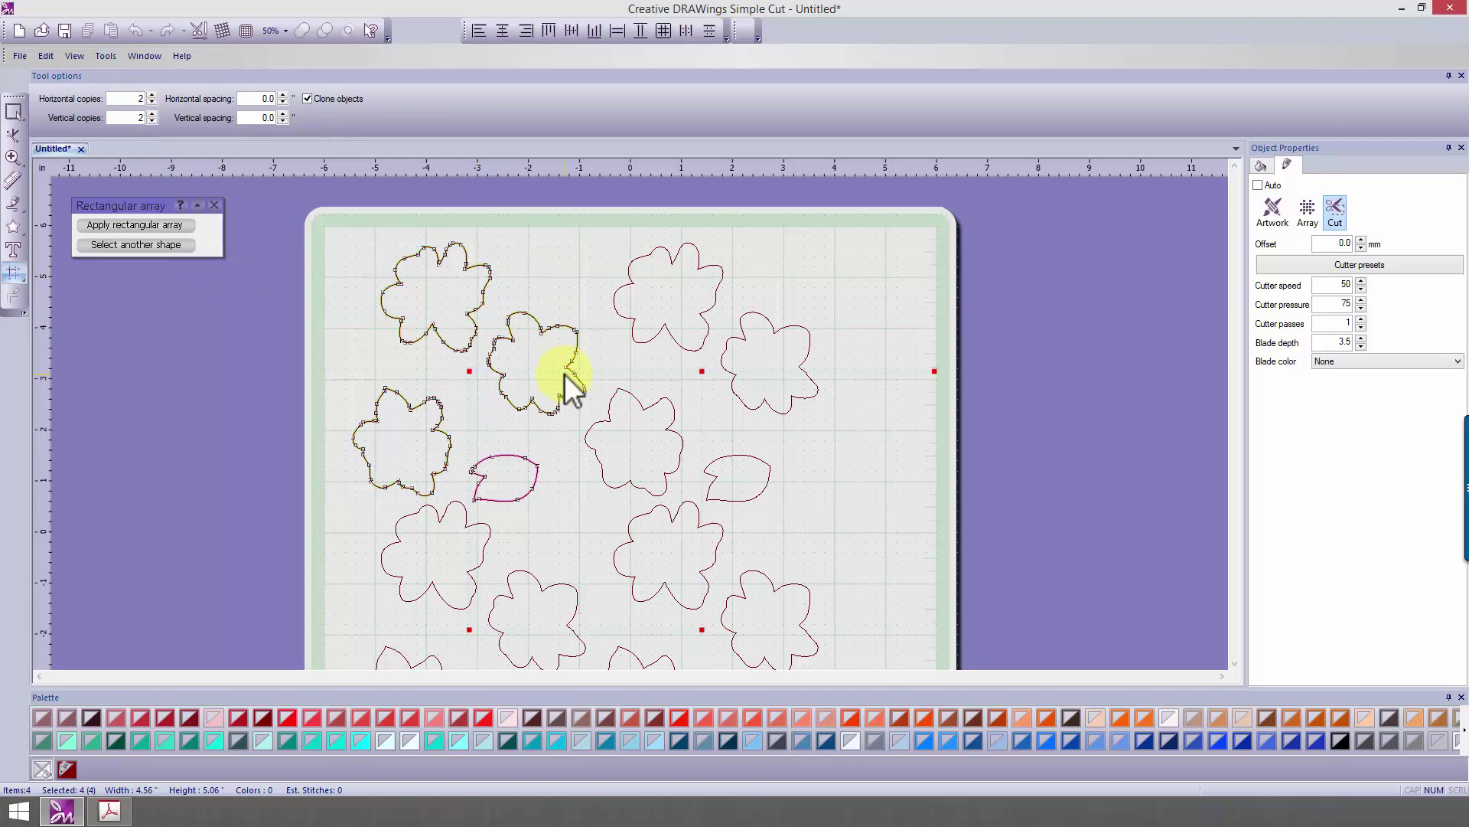
pyautogui.click(107, 227)
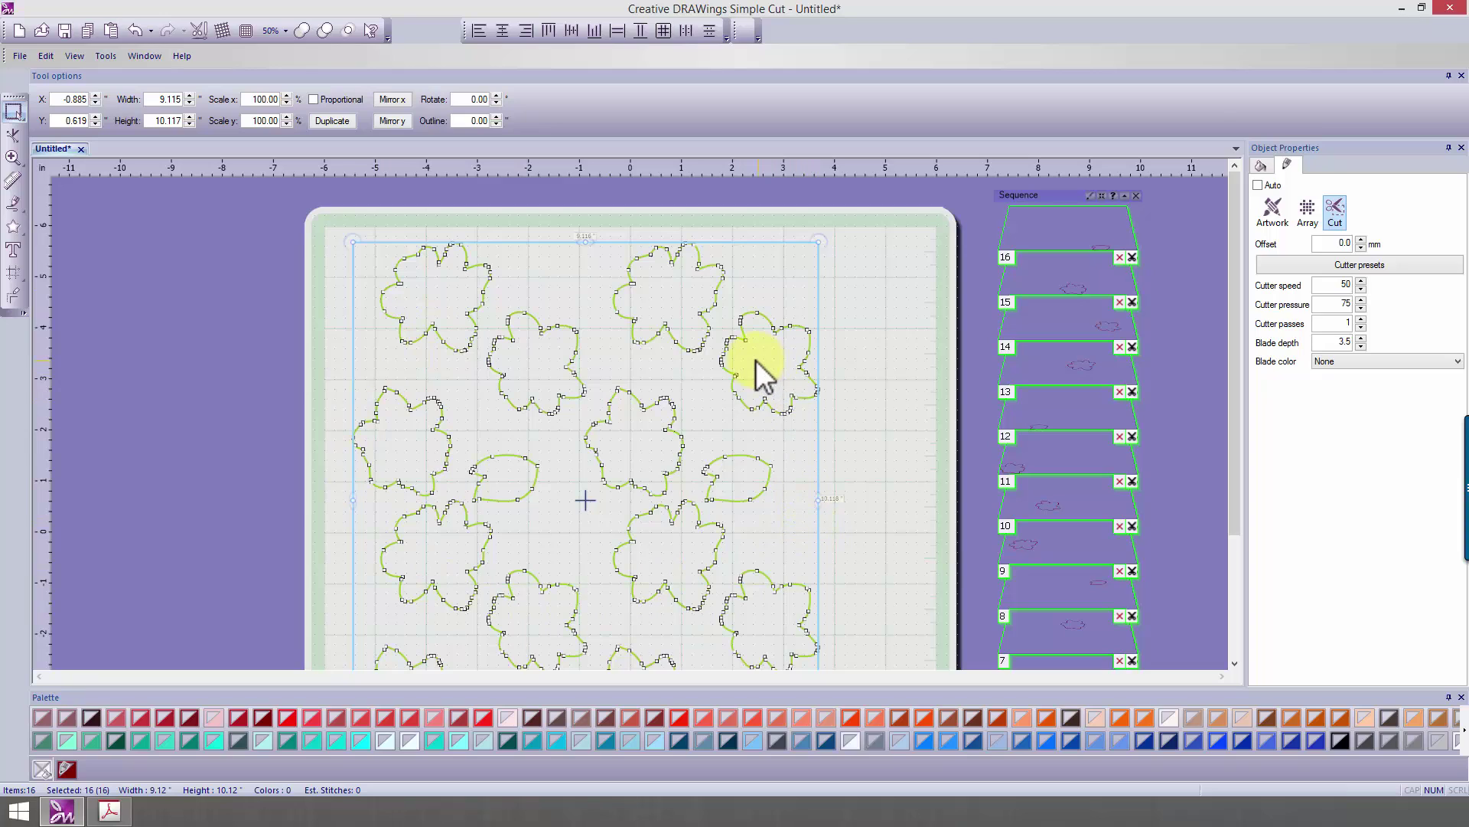
pyautogui.rightClick(760, 304)
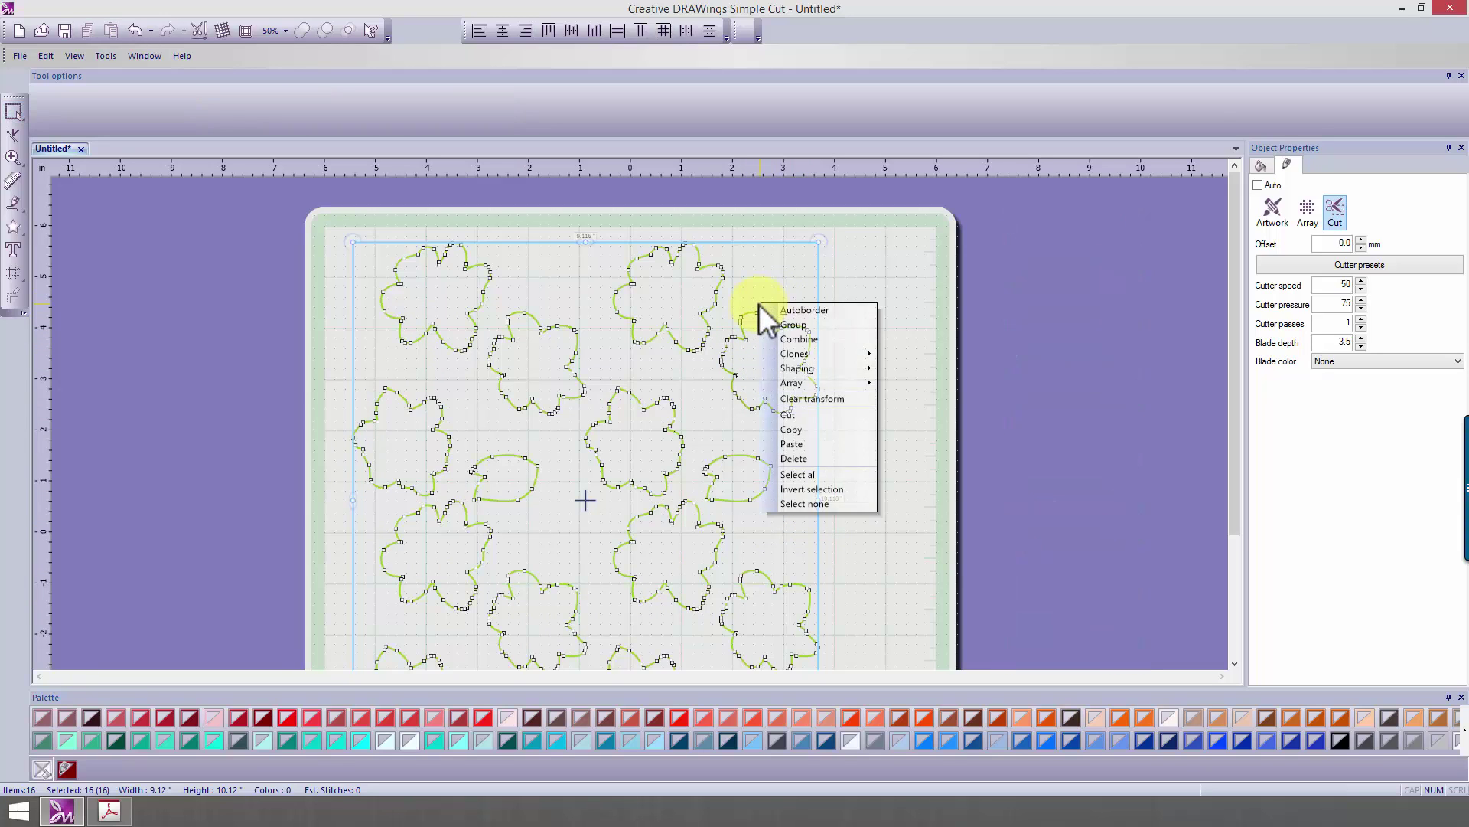
pyautogui.click(800, 339)
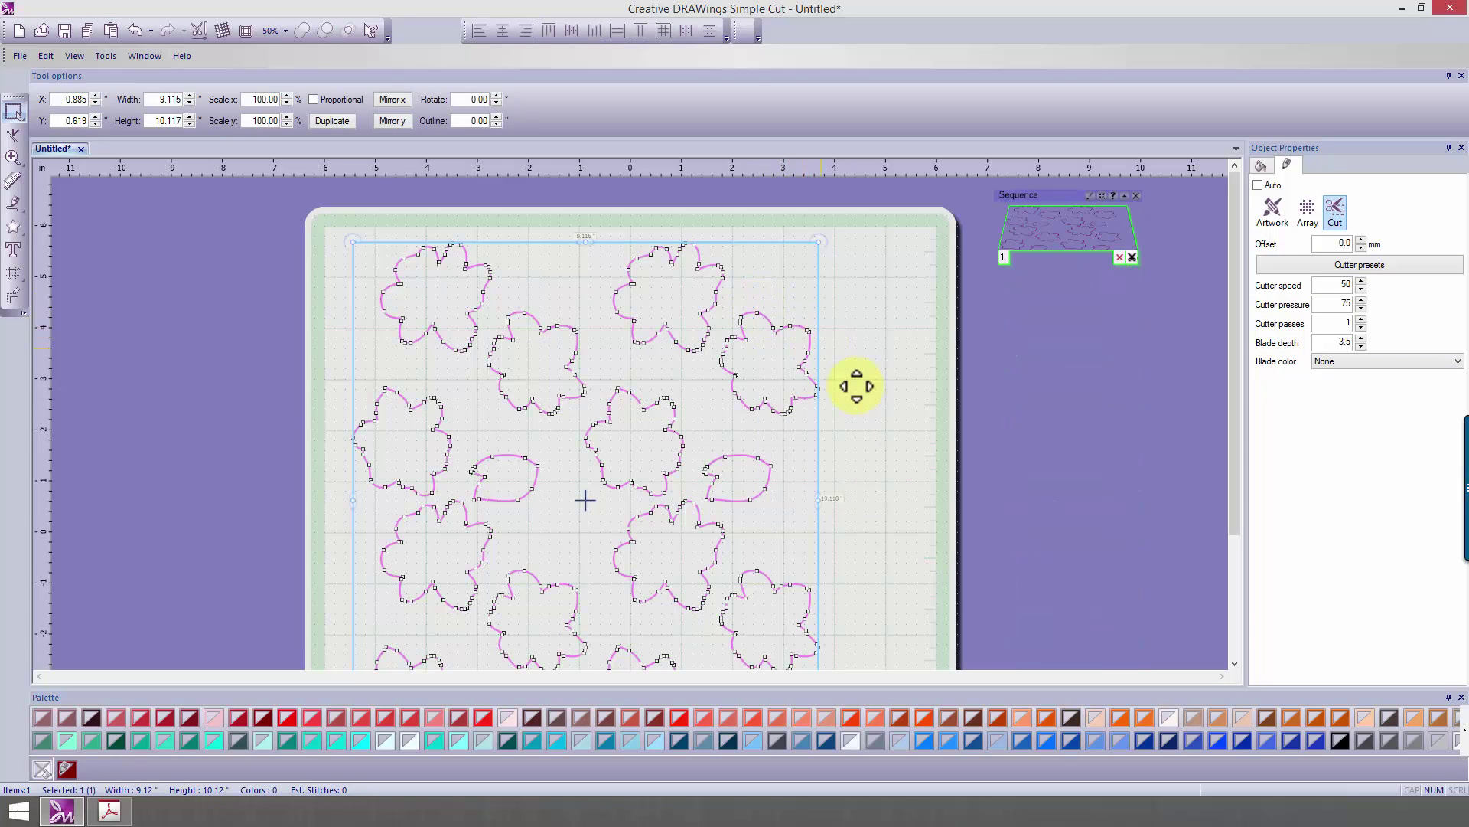
# Open the export options for the combined cutting design
pyautogui.click(20, 56)
pyautogui.moveTo(156, 244)
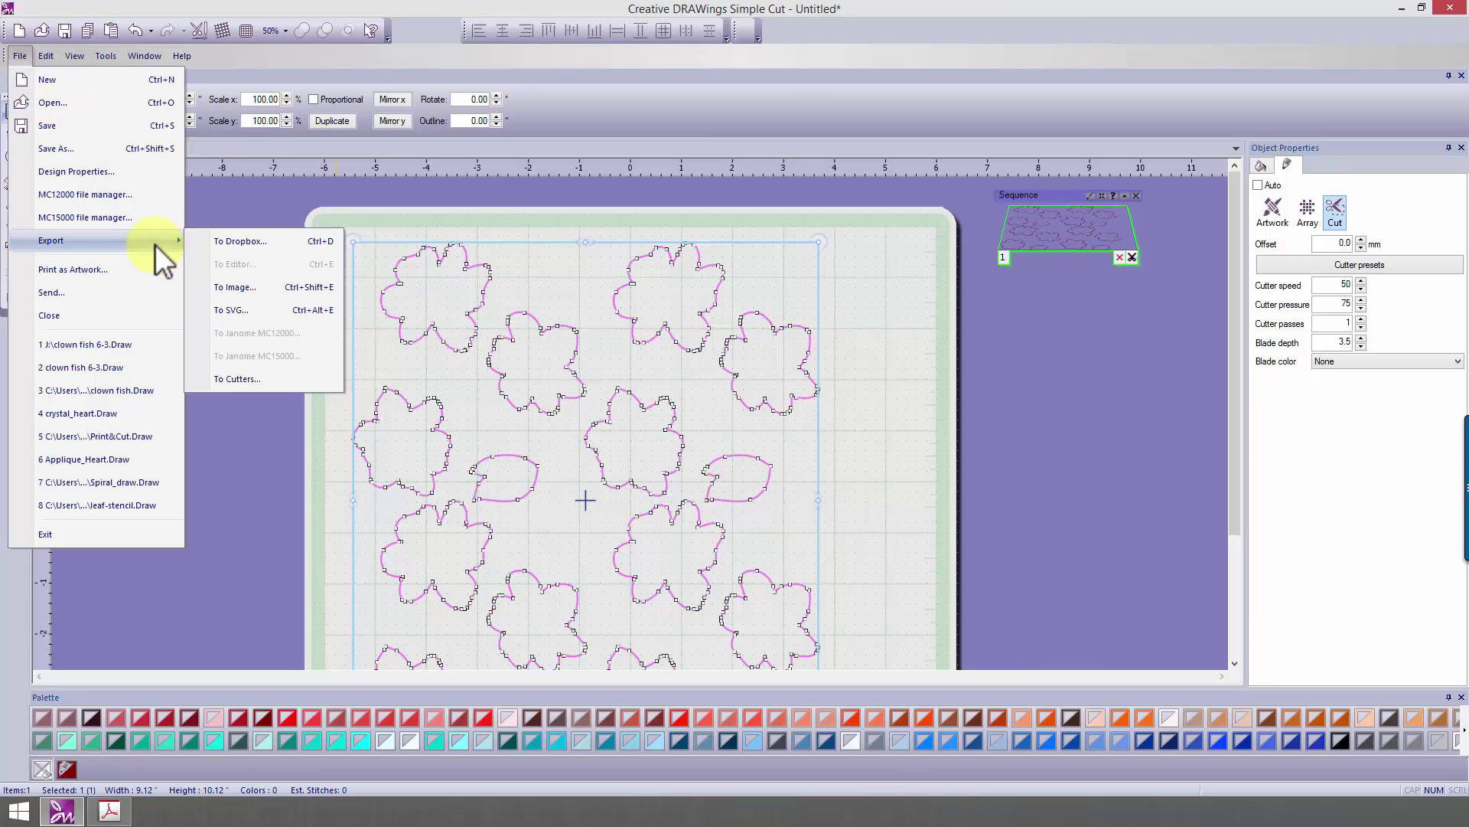